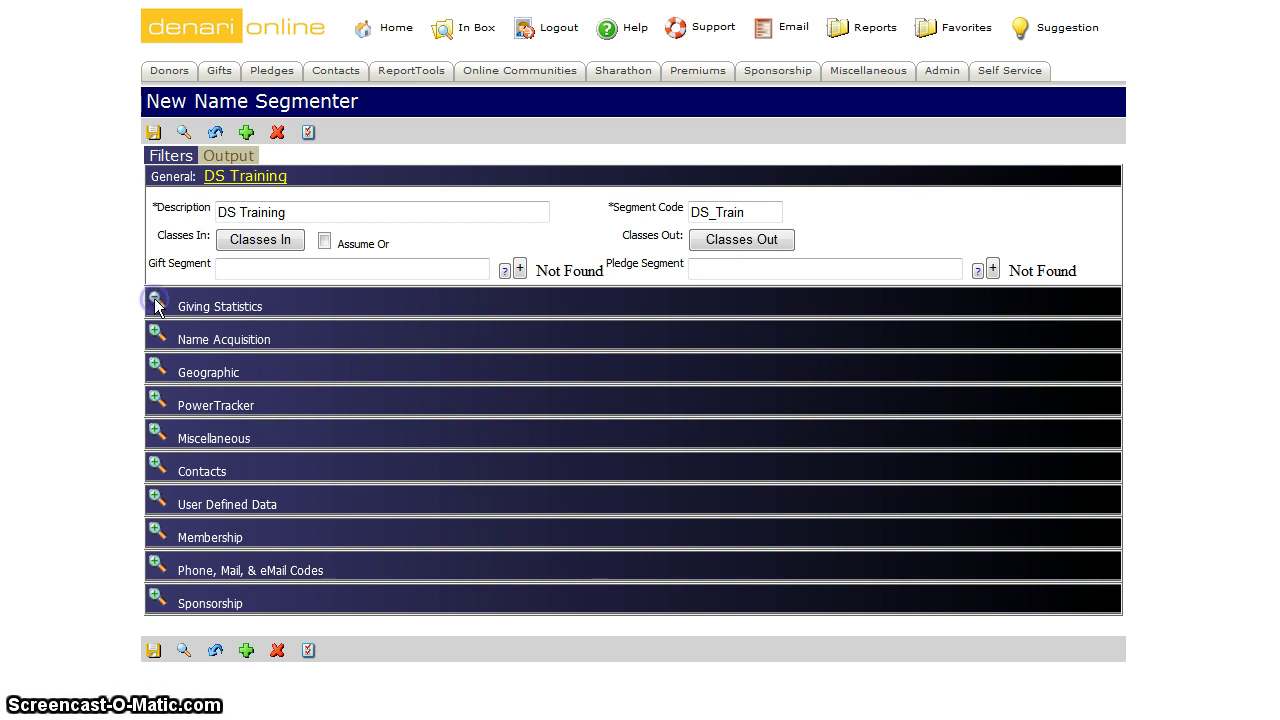
Step: Enable the gift amount range filter in Giving Statistics and set its calculation to Summation
click(157, 303)
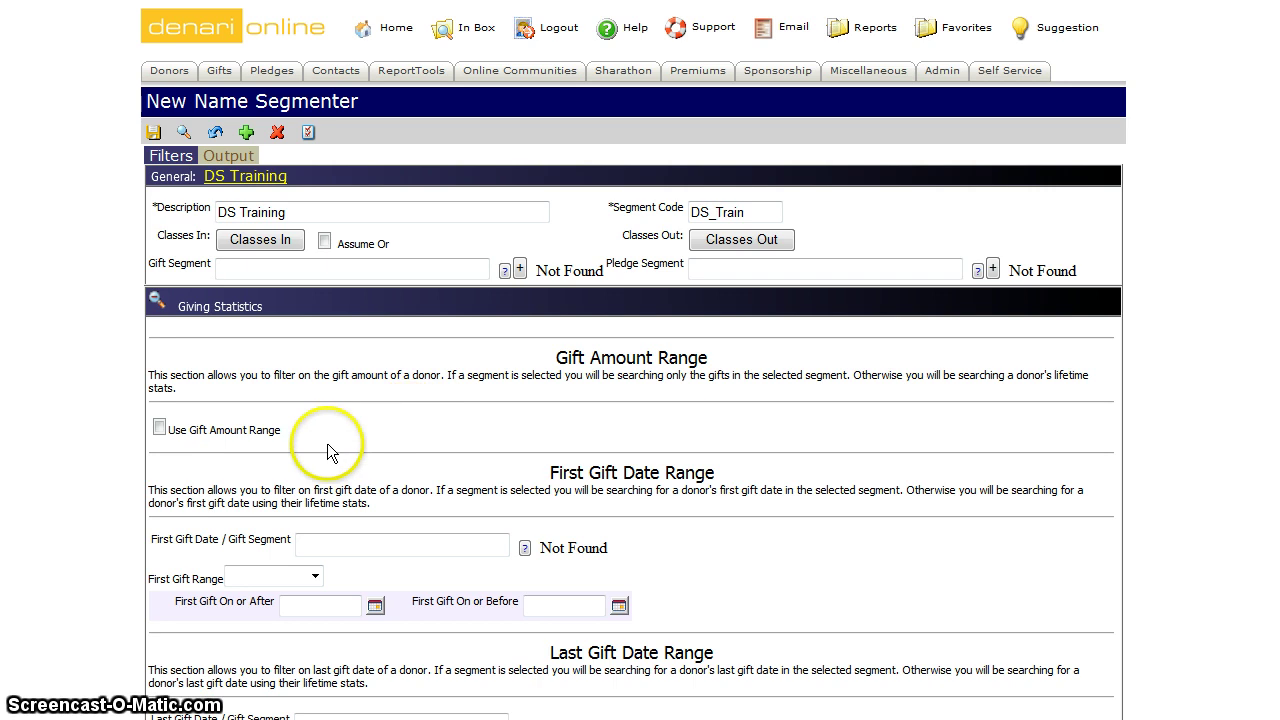
click(159, 428)
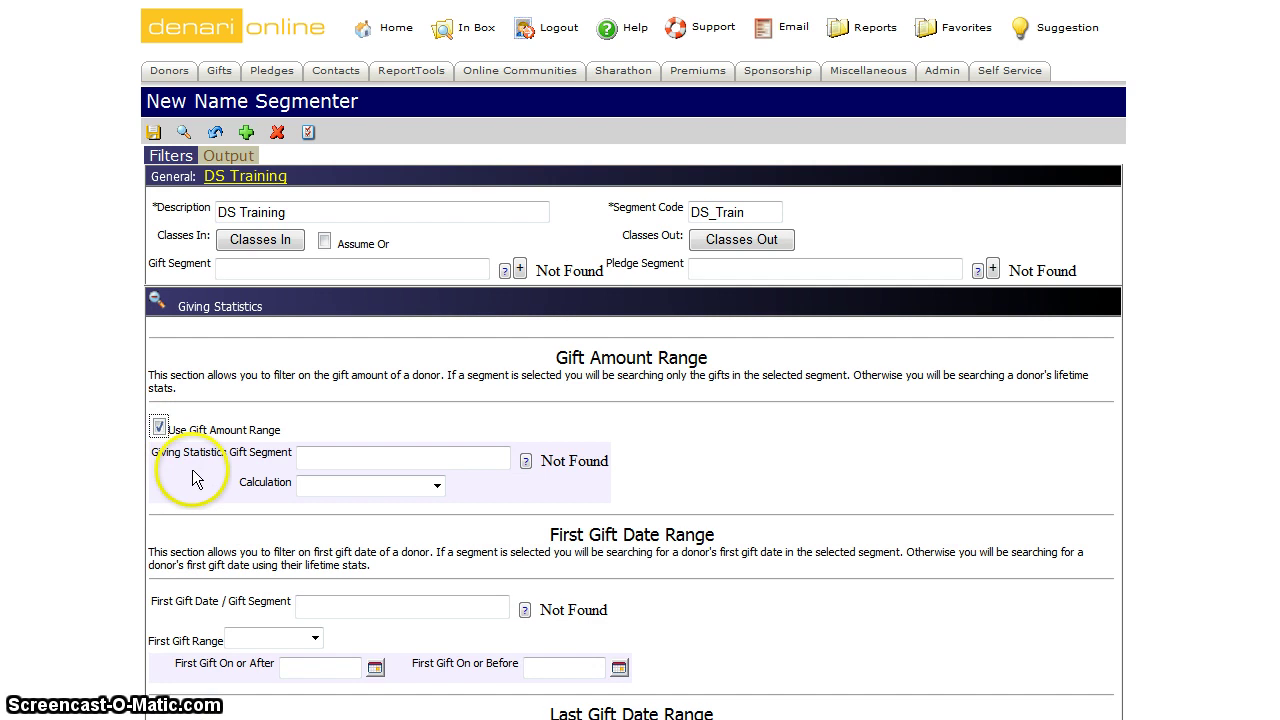
drag(197, 470, 258, 454)
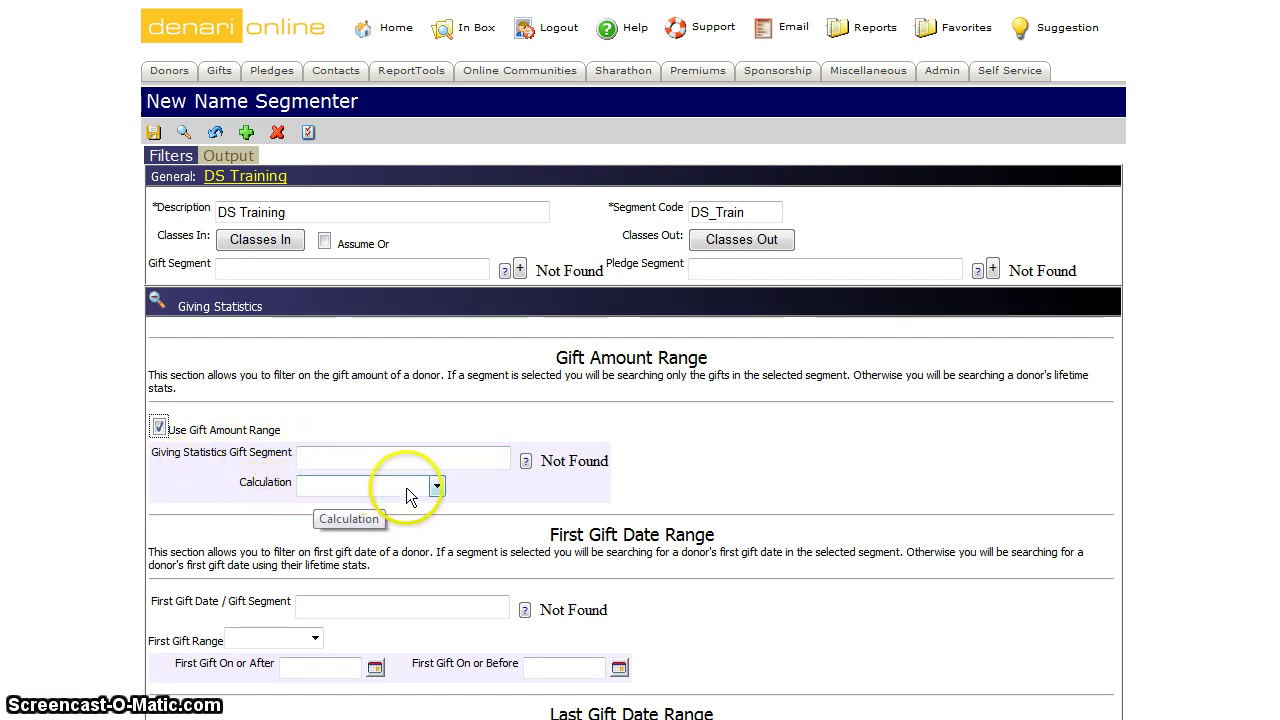
click(436, 486)
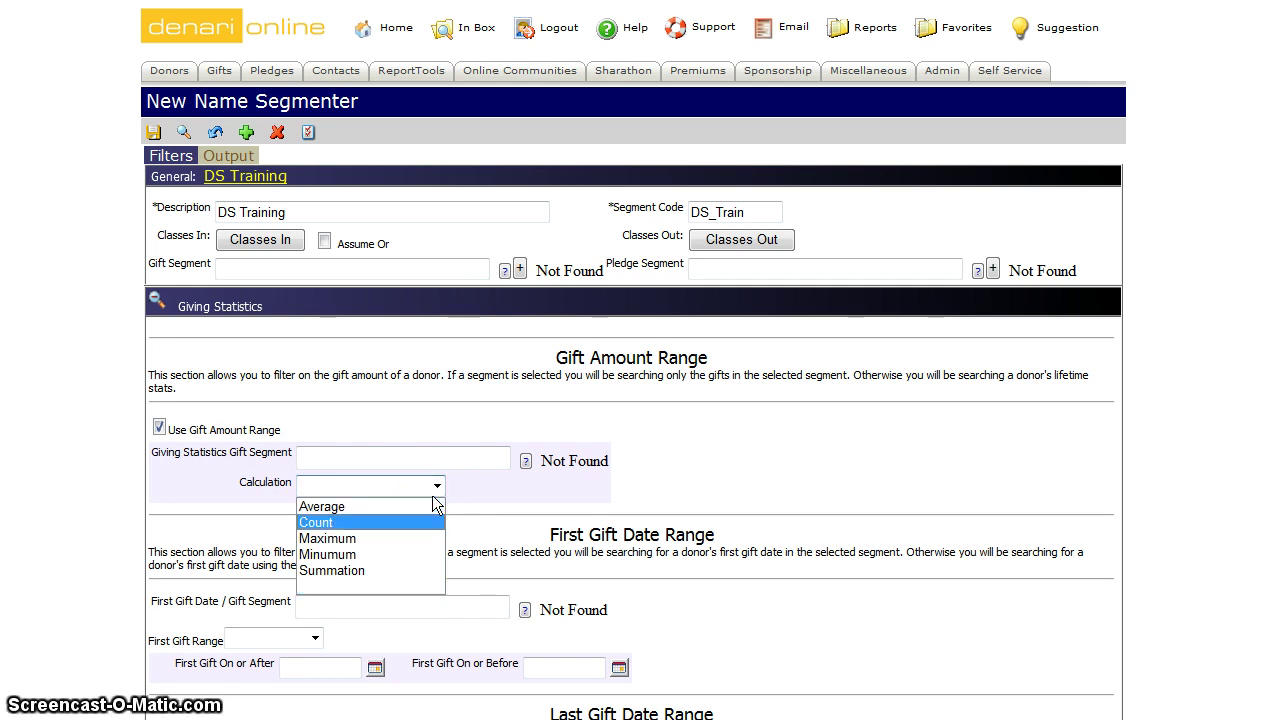
click(432, 497)
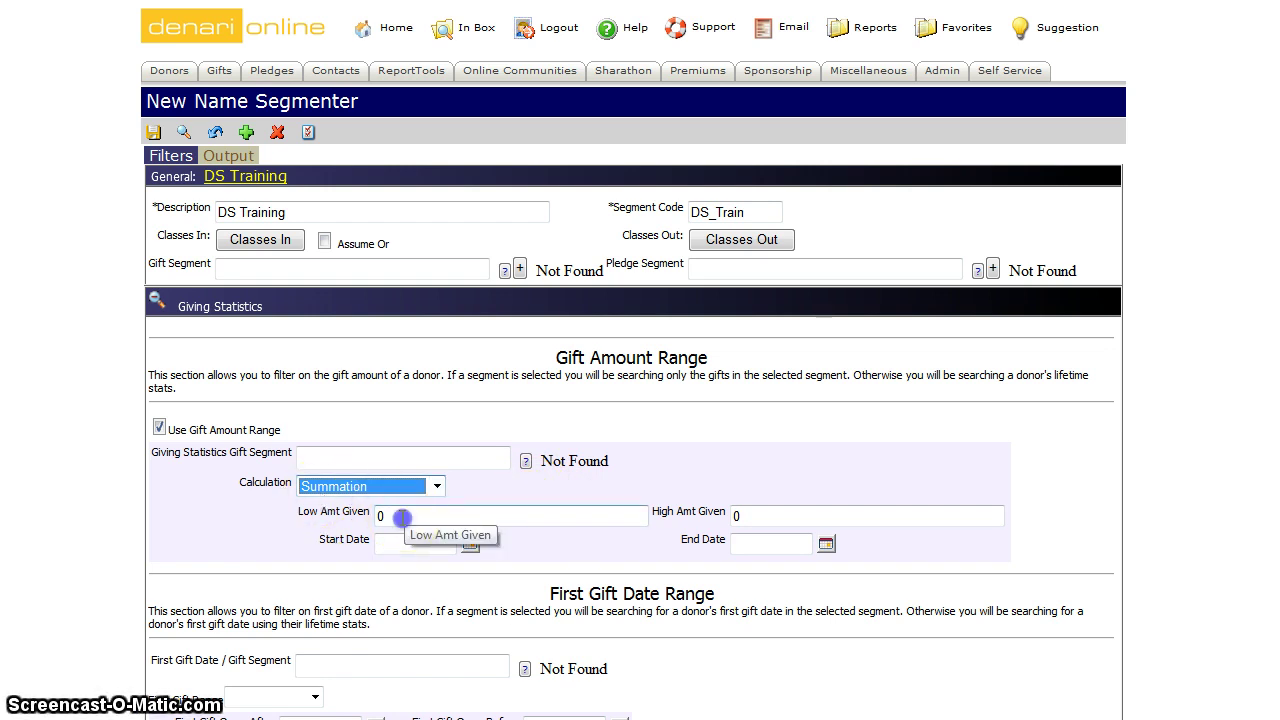
Step: Set the gift amount range to a low amount of 500 and a high amount of 99999999
click(365, 513)
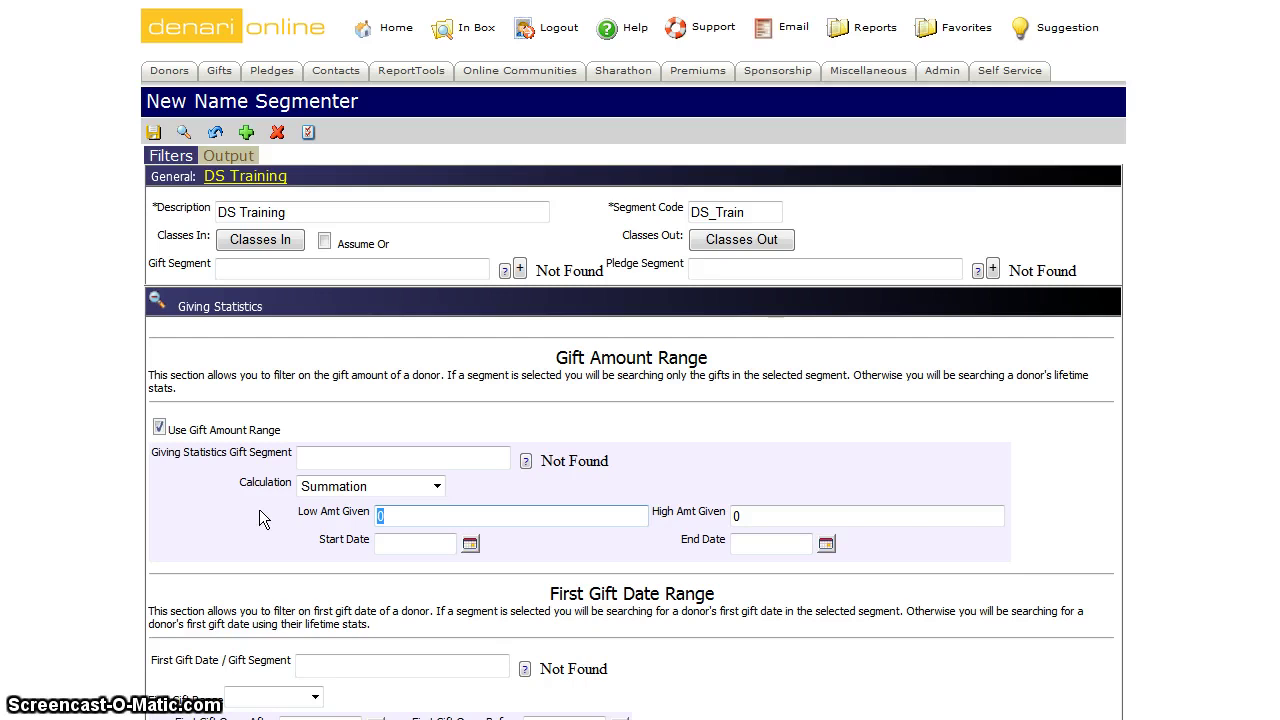
text(500)
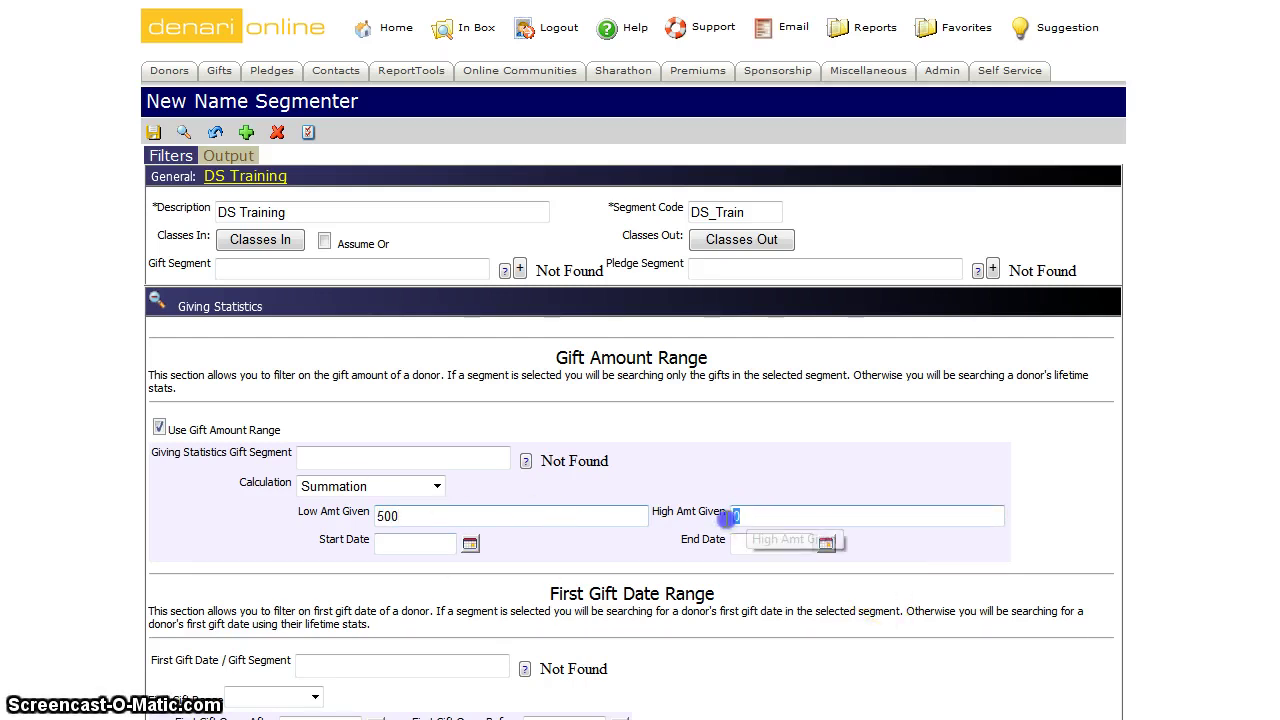
click(723, 518)
text(99999999)
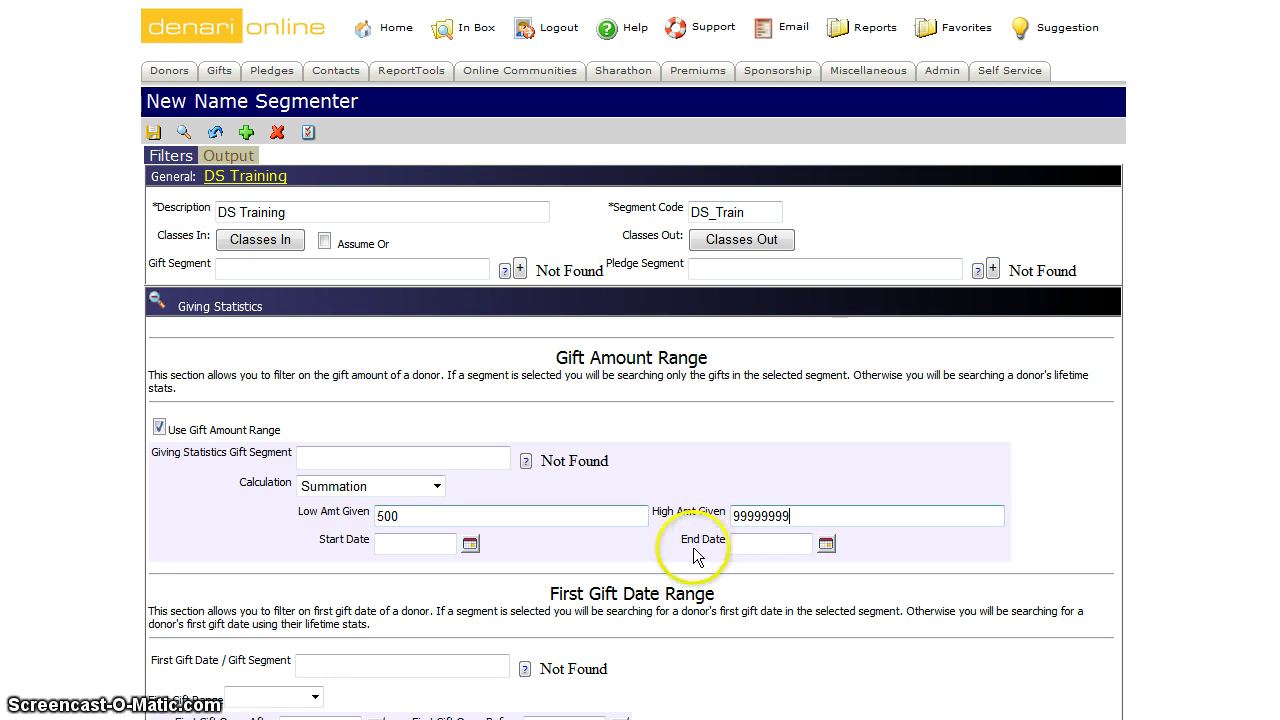
Step: Limit the gift amount range to gifts dated from 1/1/2010 through 12/31/2010
click(423, 543)
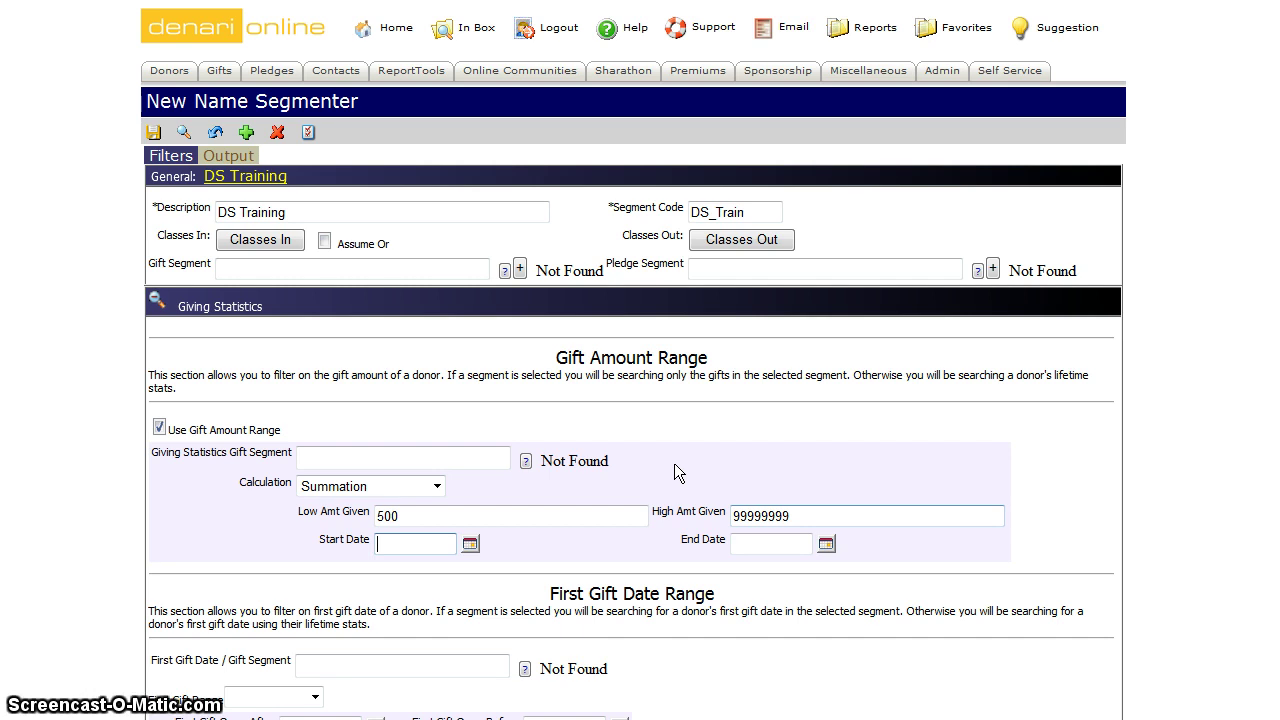
text(1/1/)
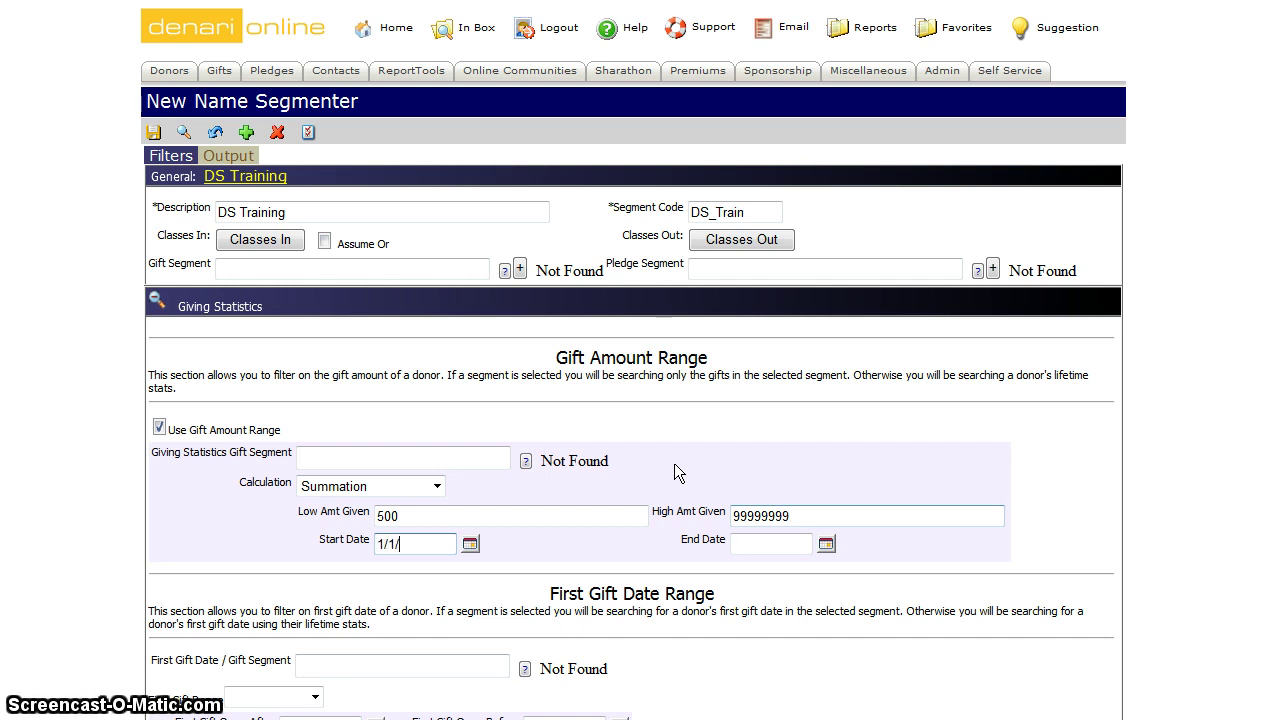
text(2010)
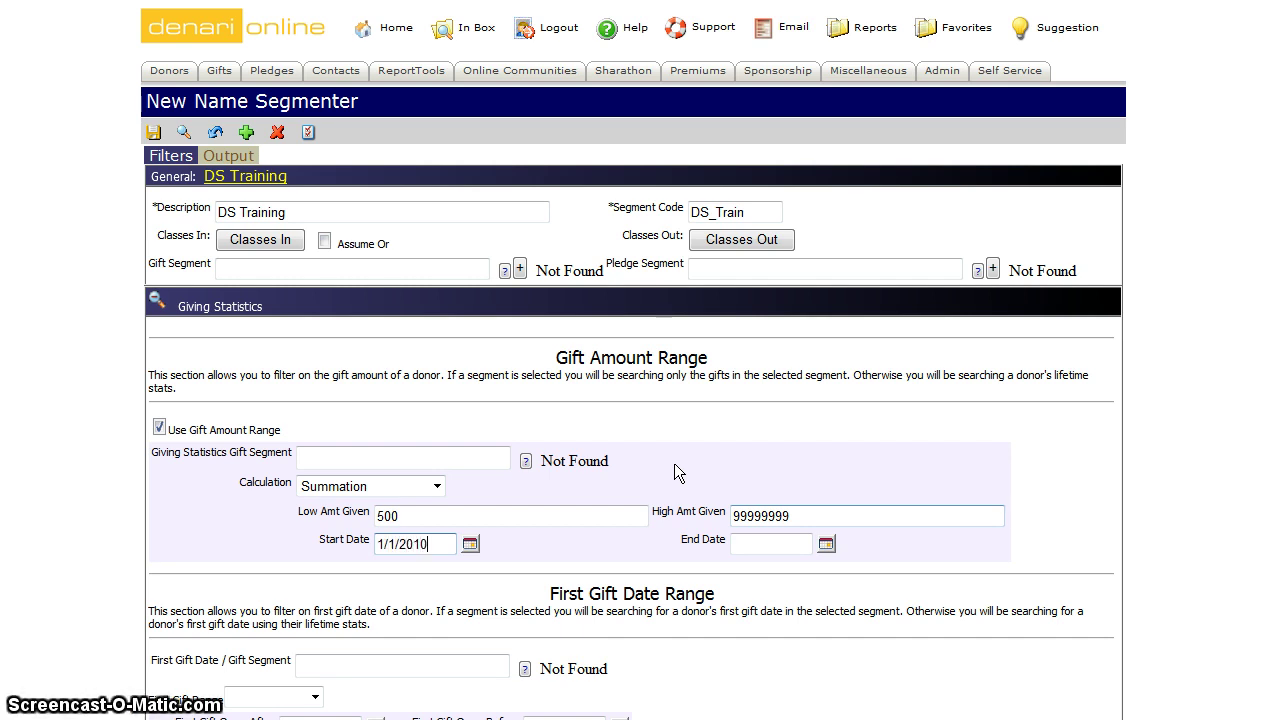
click(731, 530)
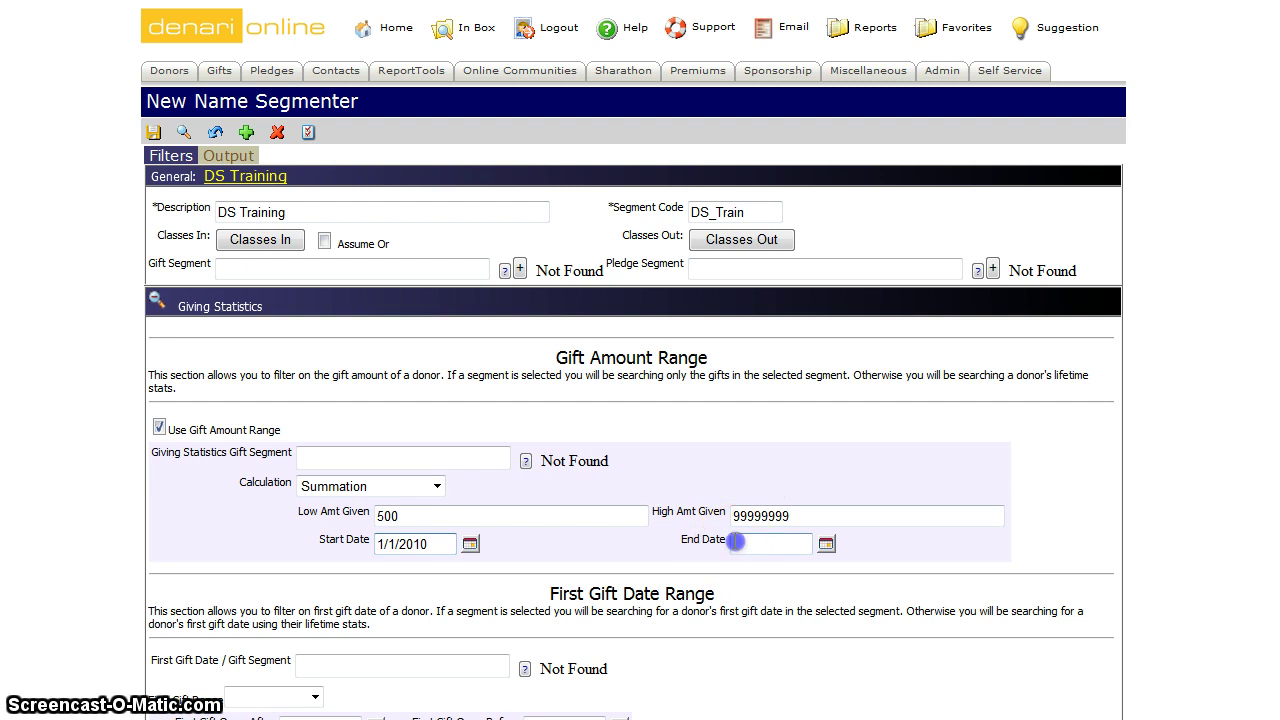
click(728, 541)
text(12/31/2010)
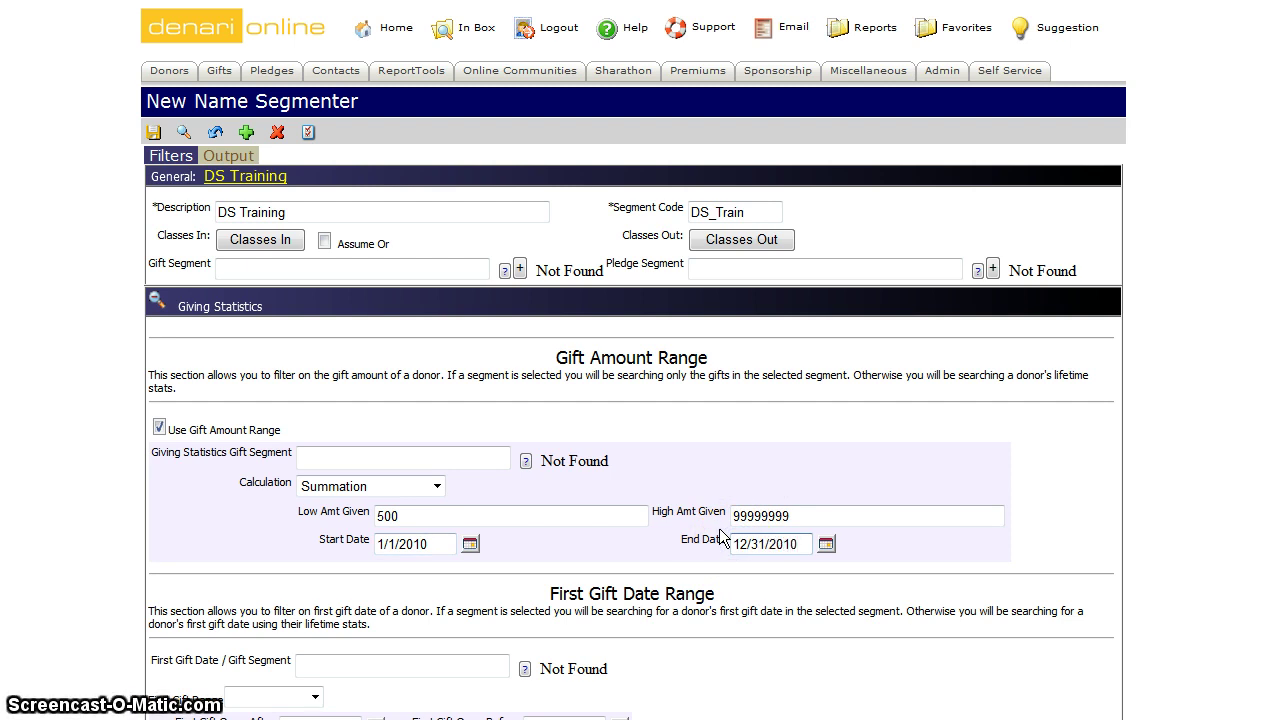
click(634, 561)
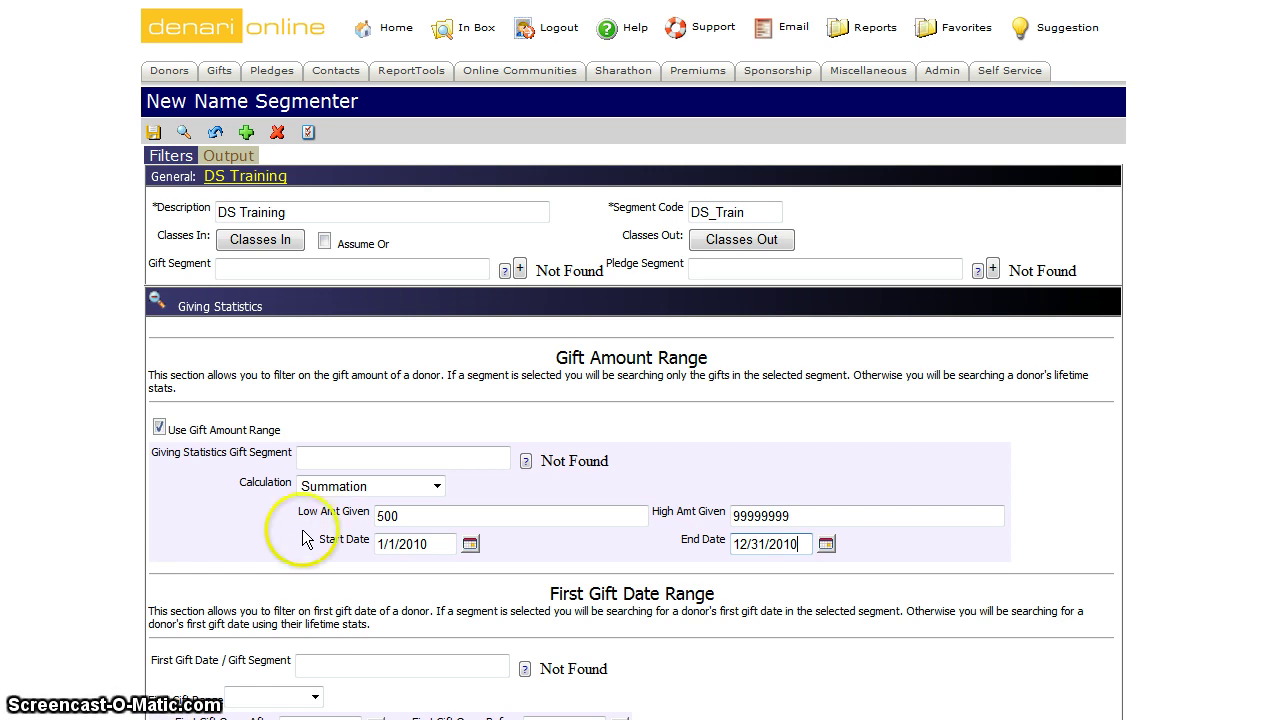
Step: Lower the low amount given of the summation filter to 1
drag(405, 515, 350, 513)
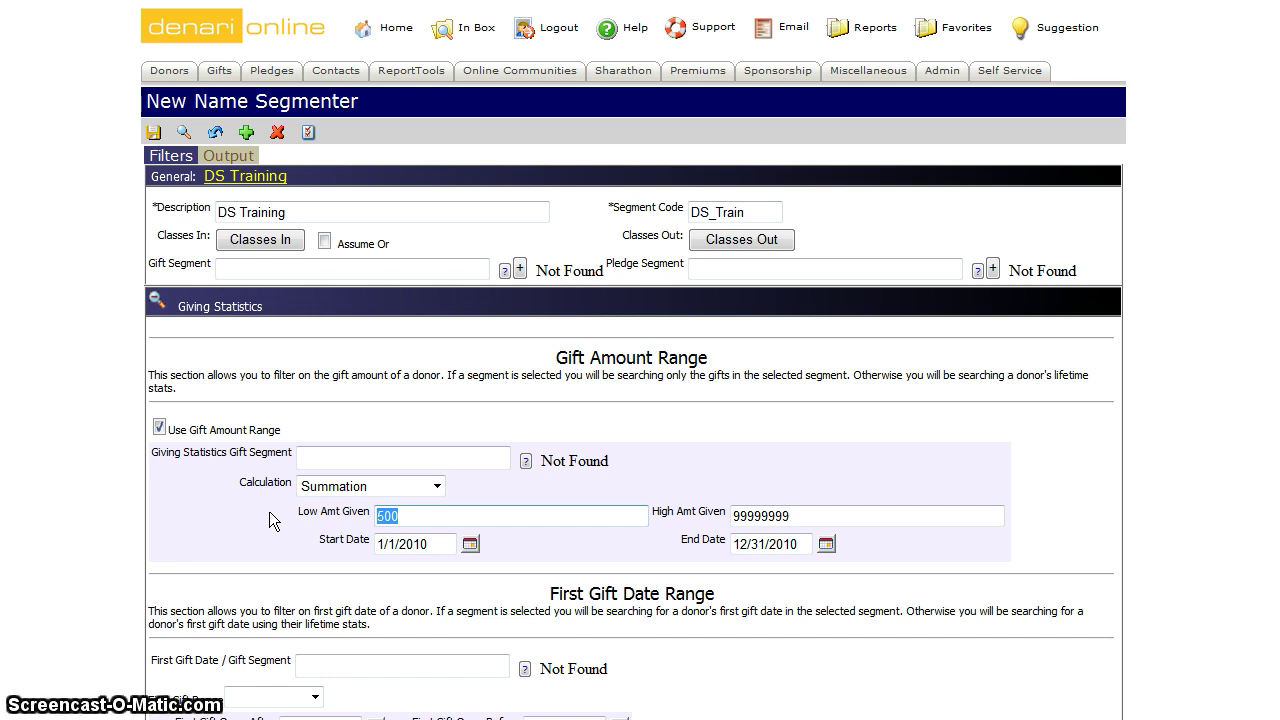
text(1)
click(257, 514)
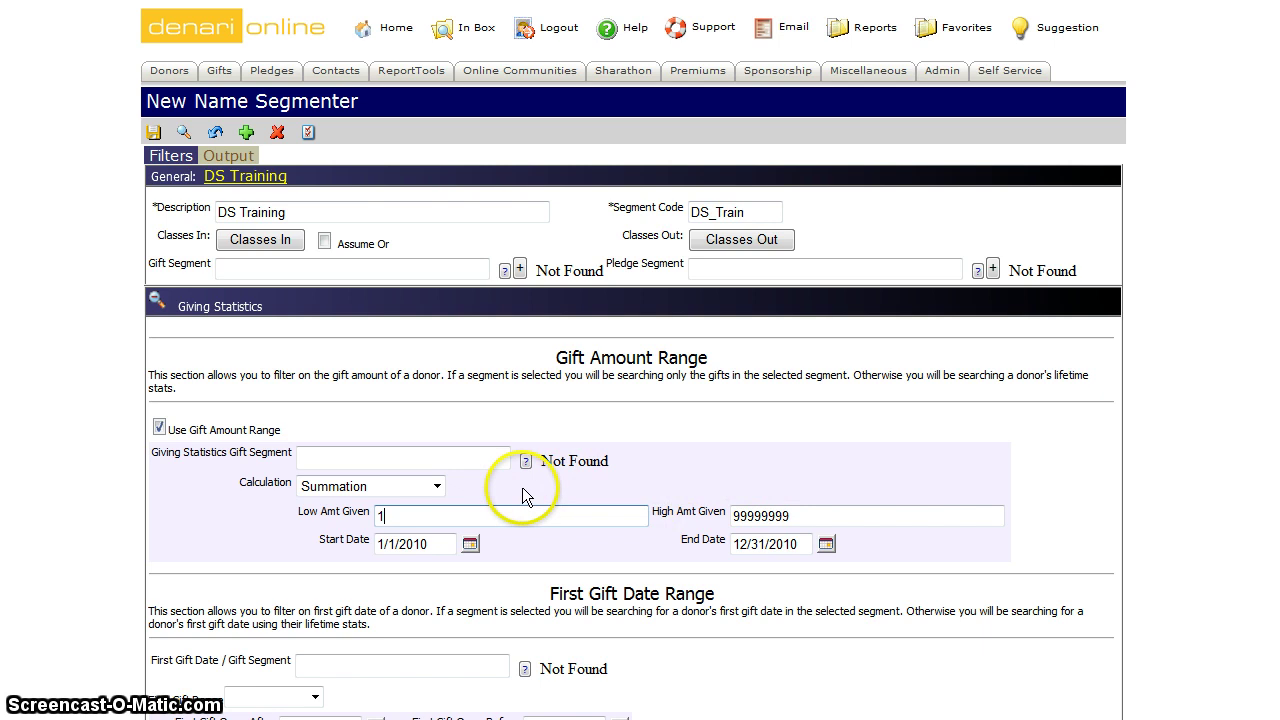
Step: Switch the gift amount calculation to Average and set the low amount given to 500
click(437, 486)
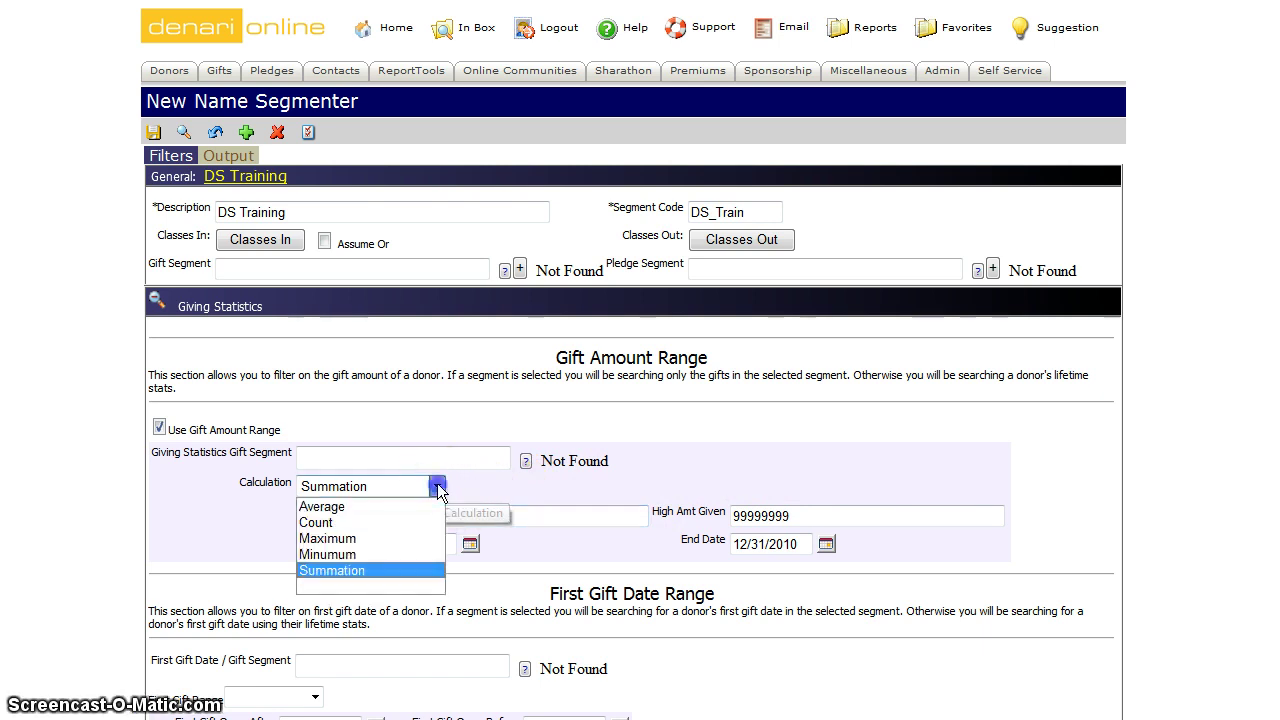
key(Up)
key(Up)
key(Up)
key(Up)
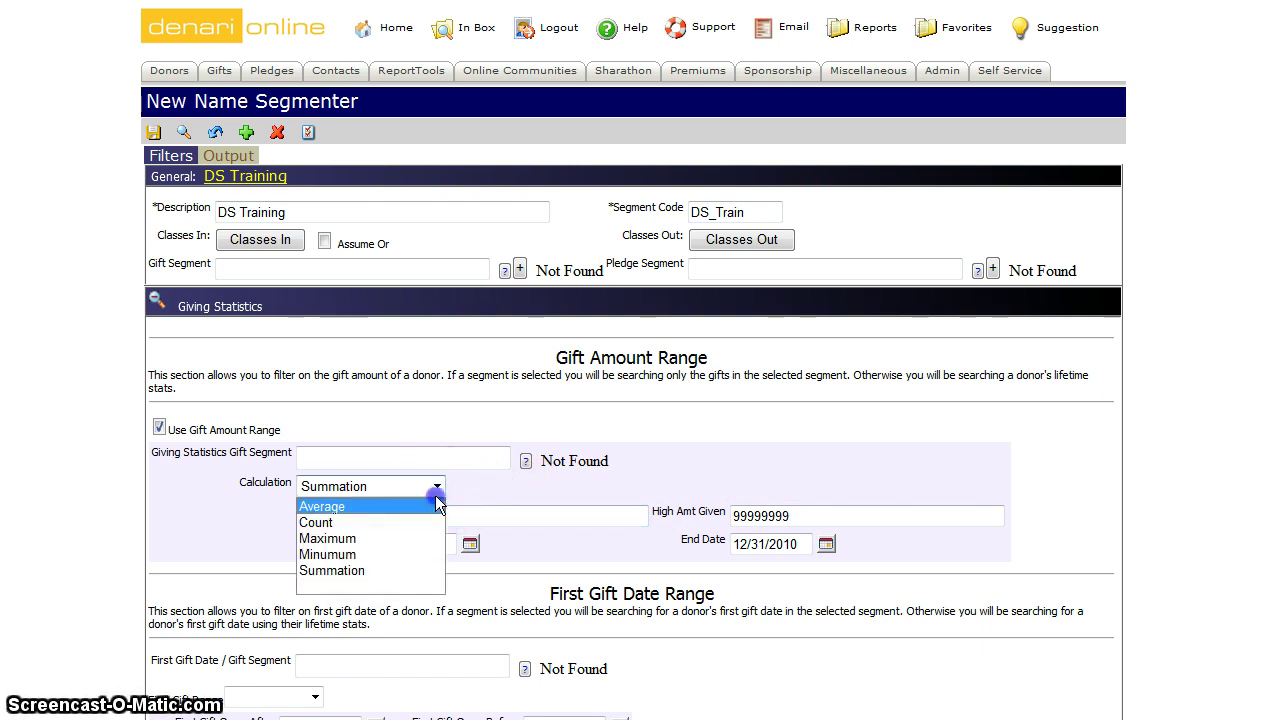
click(437, 486)
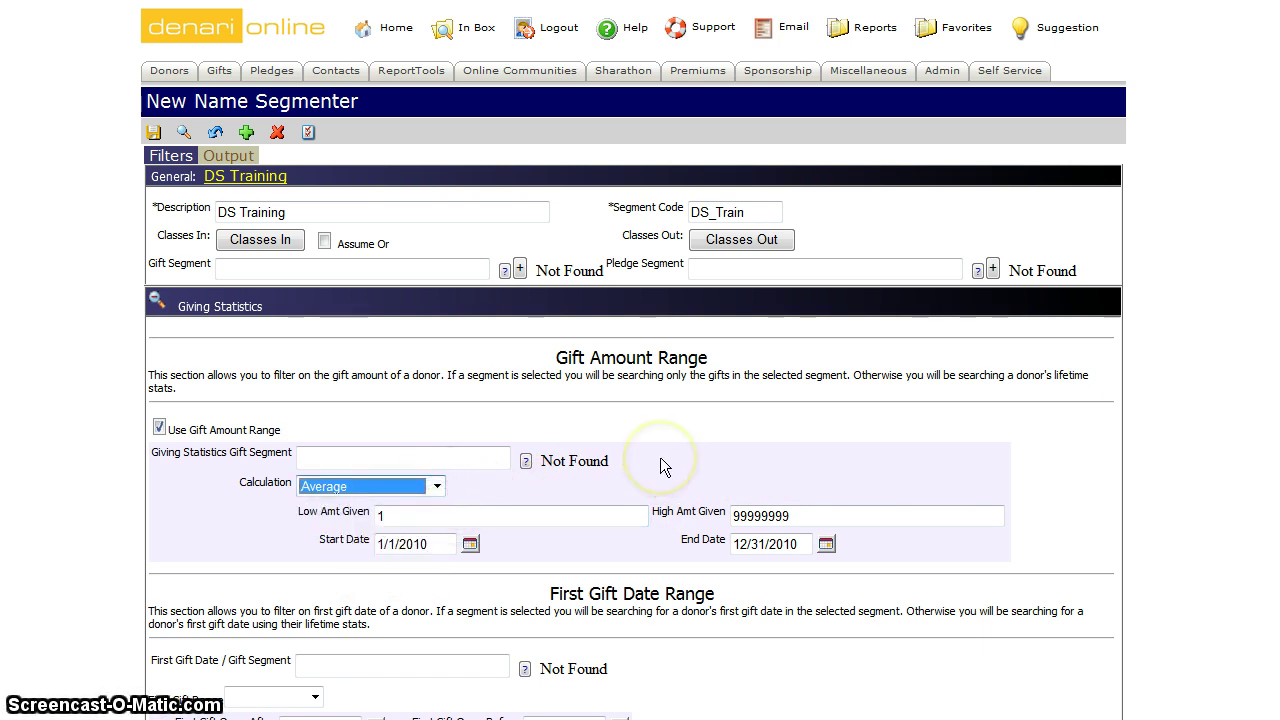
double_click(372, 515)
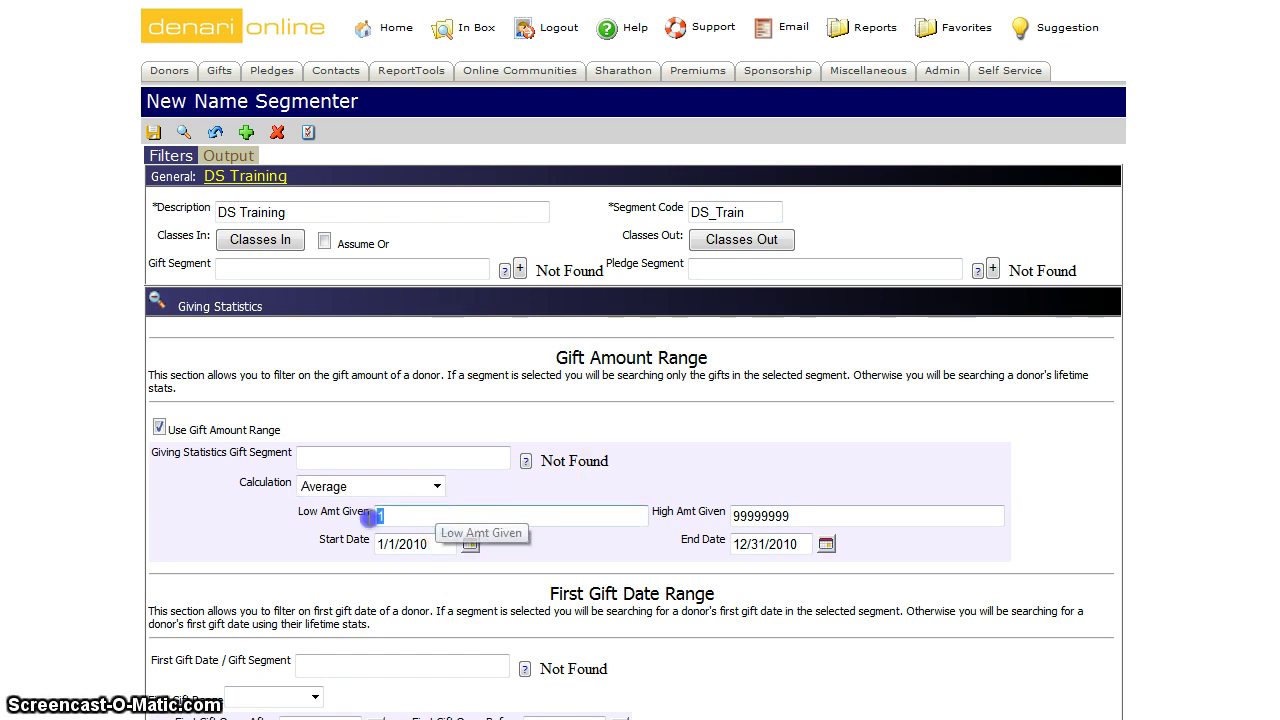
text(50)
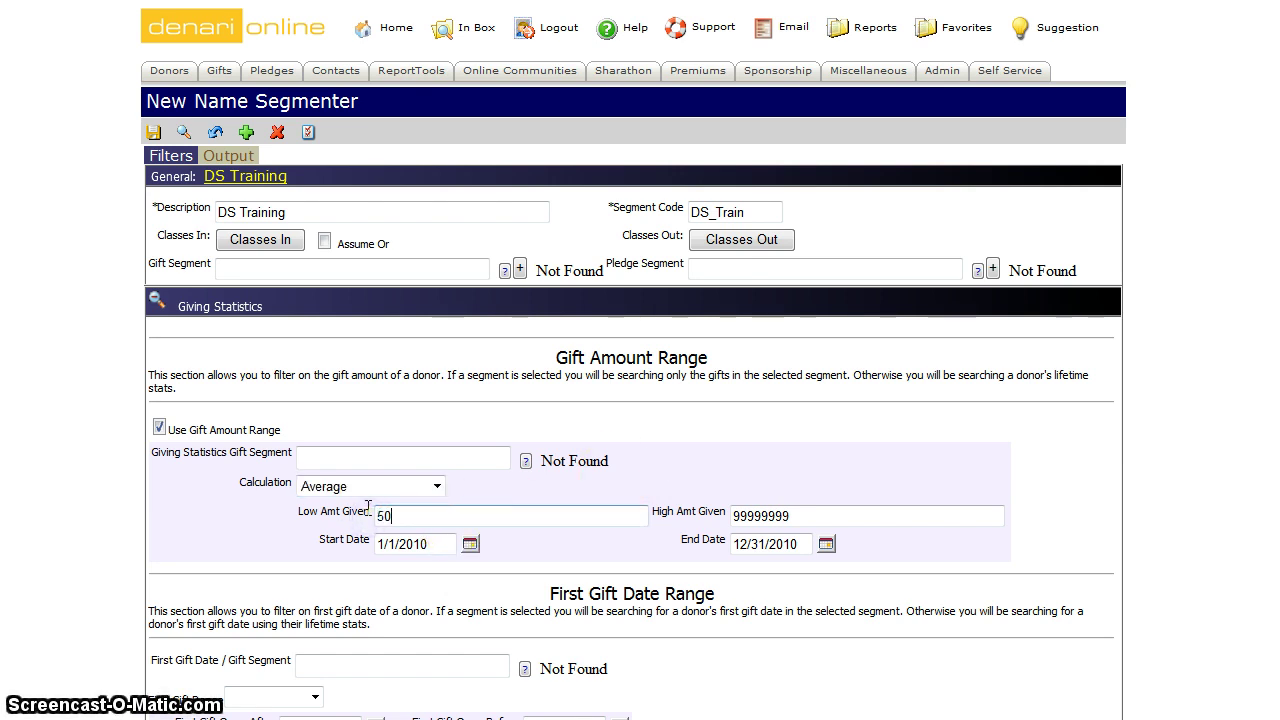
text(0)
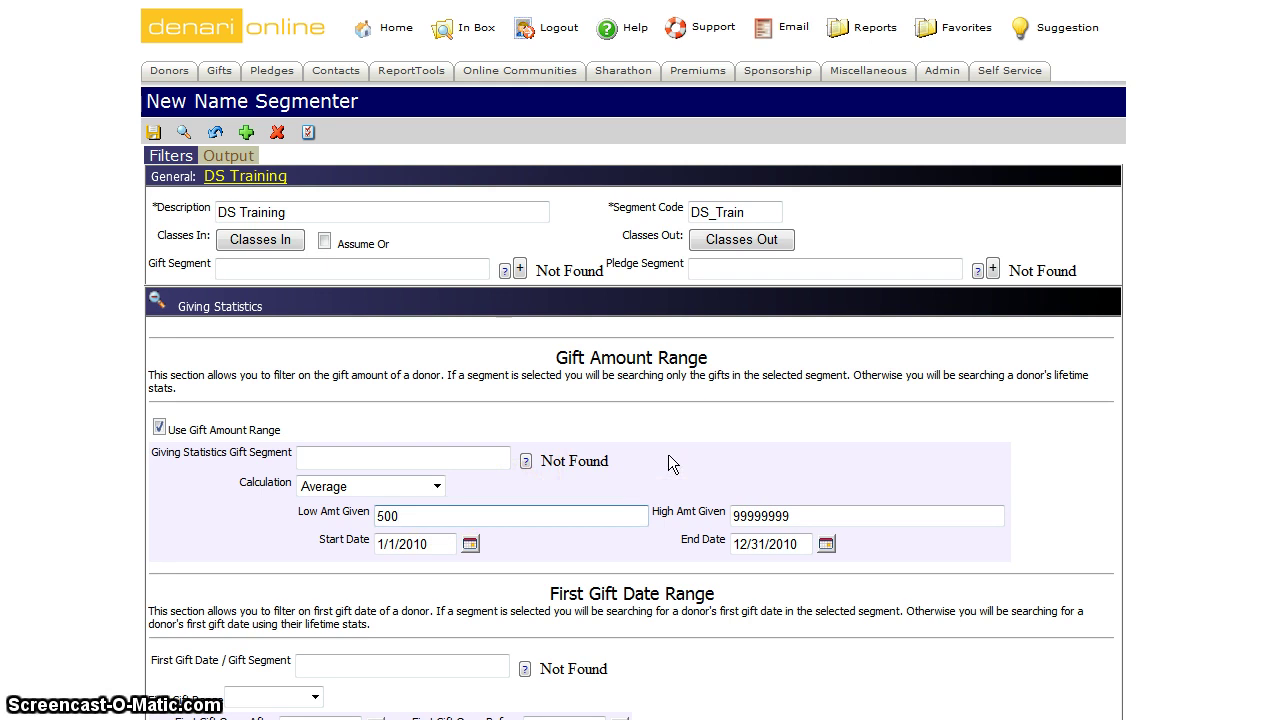
Step: Change the gift amount calculation to Maximum
click(438, 487)
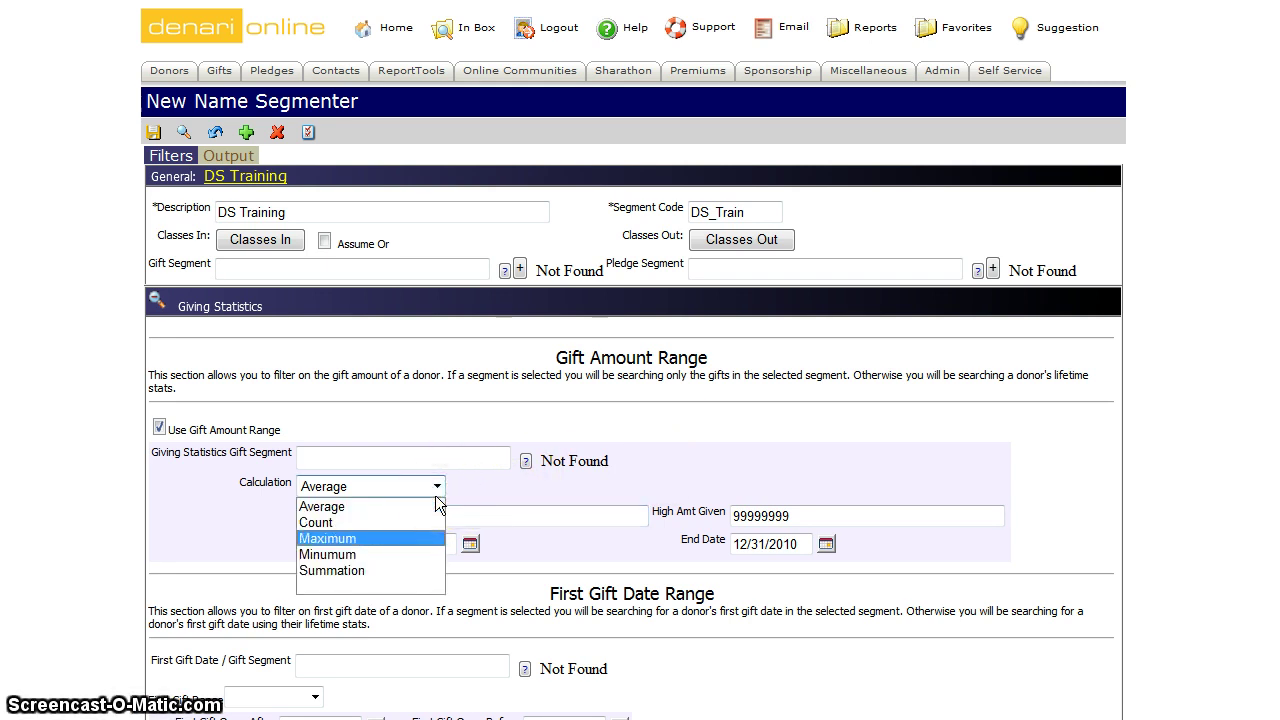
click(430, 538)
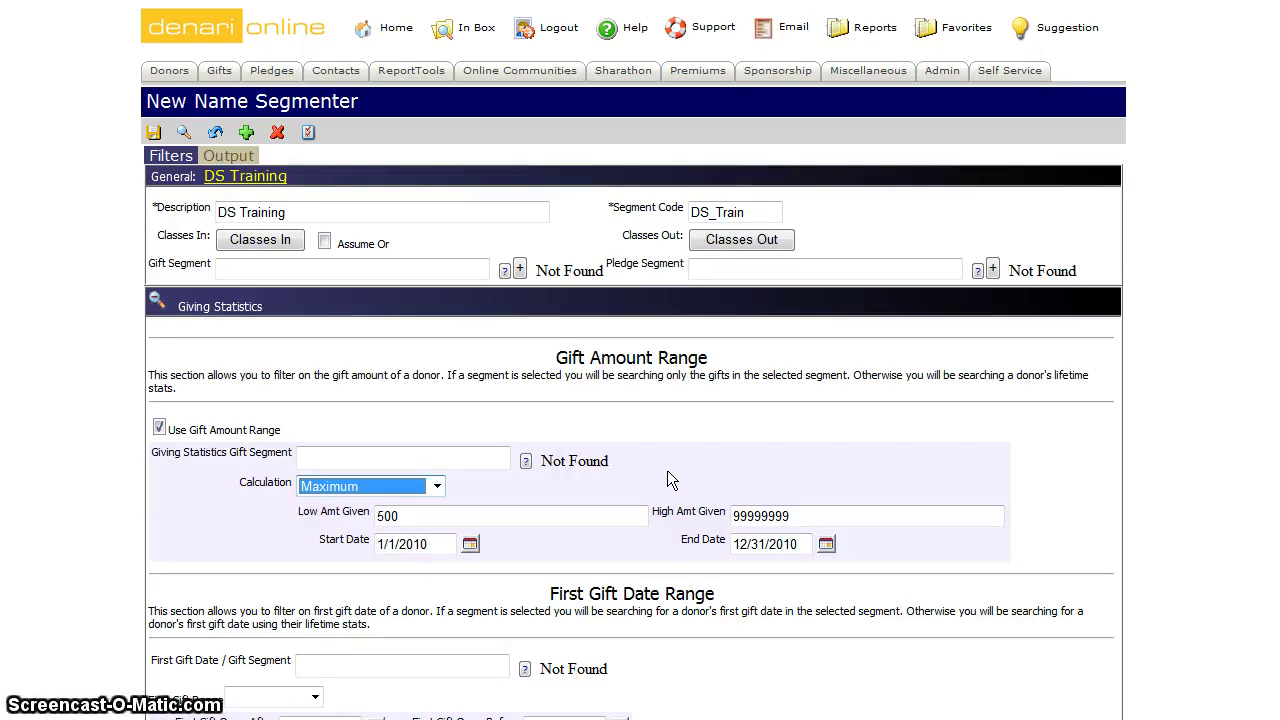
drag(655, 470, 557, 488)
Step: Switch the gift amount calculation to Count and set the low amount given to 10
click(437, 486)
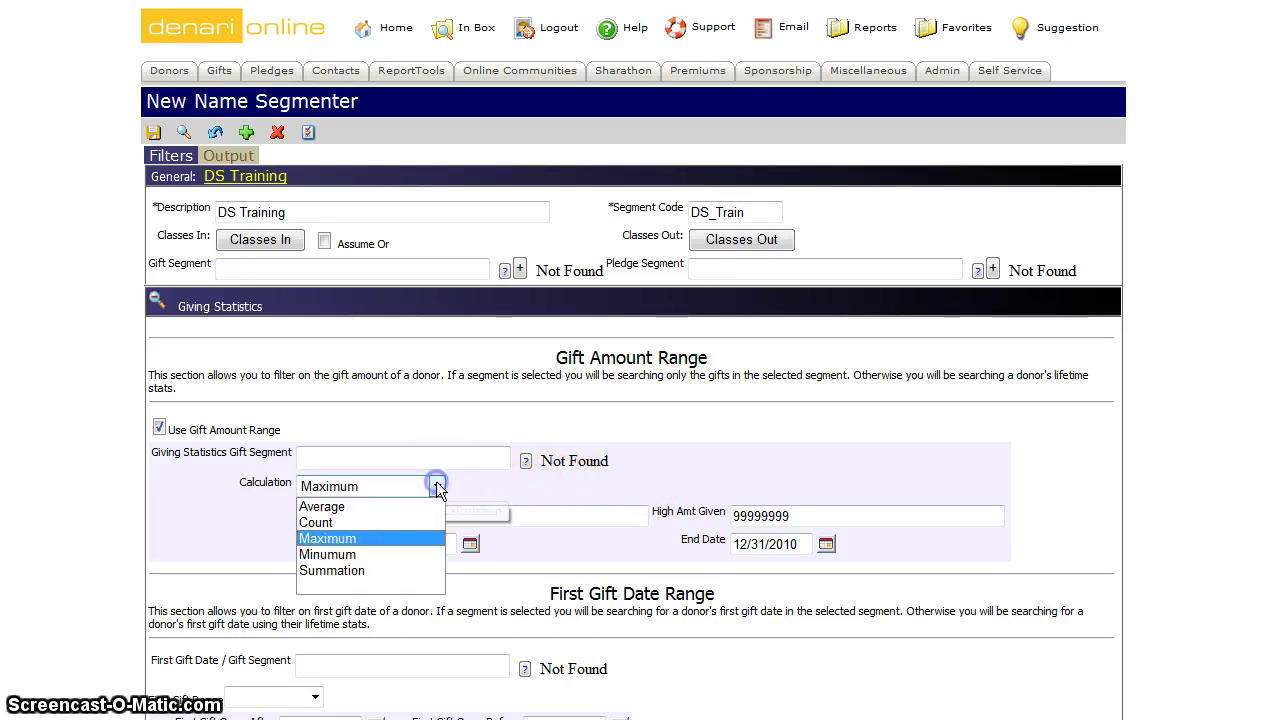
click(320, 522)
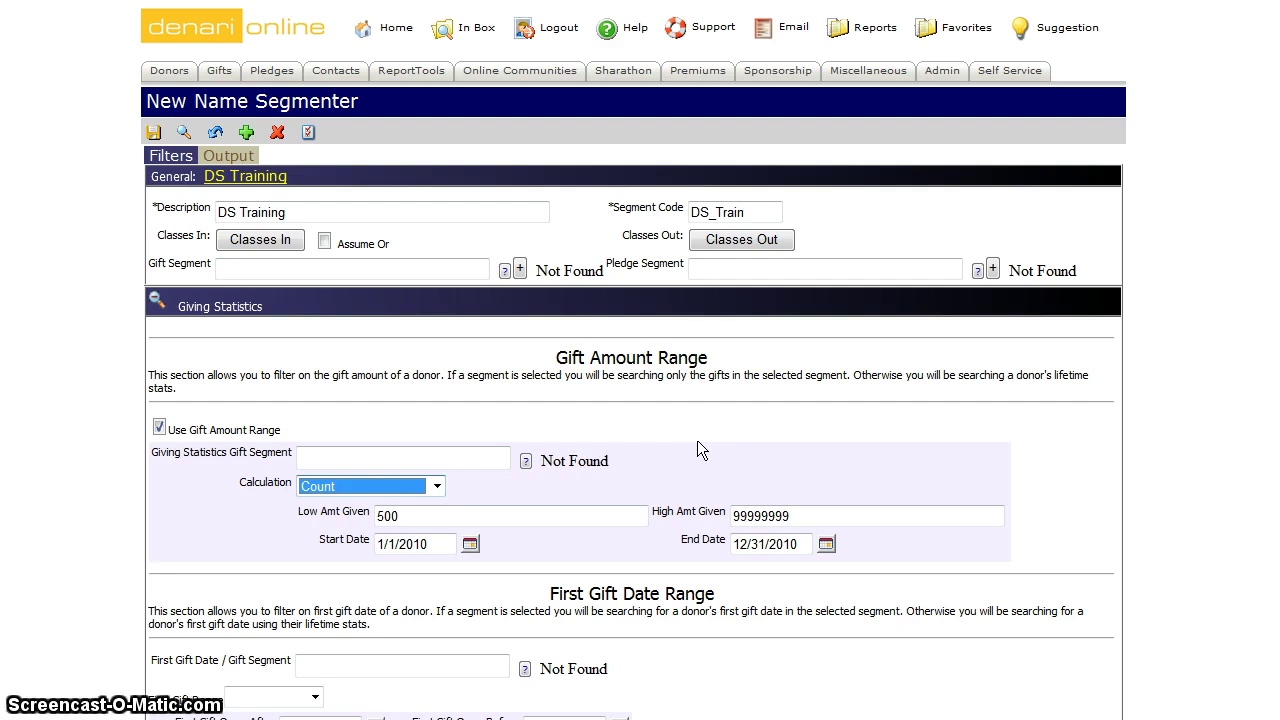
double_click(368, 514)
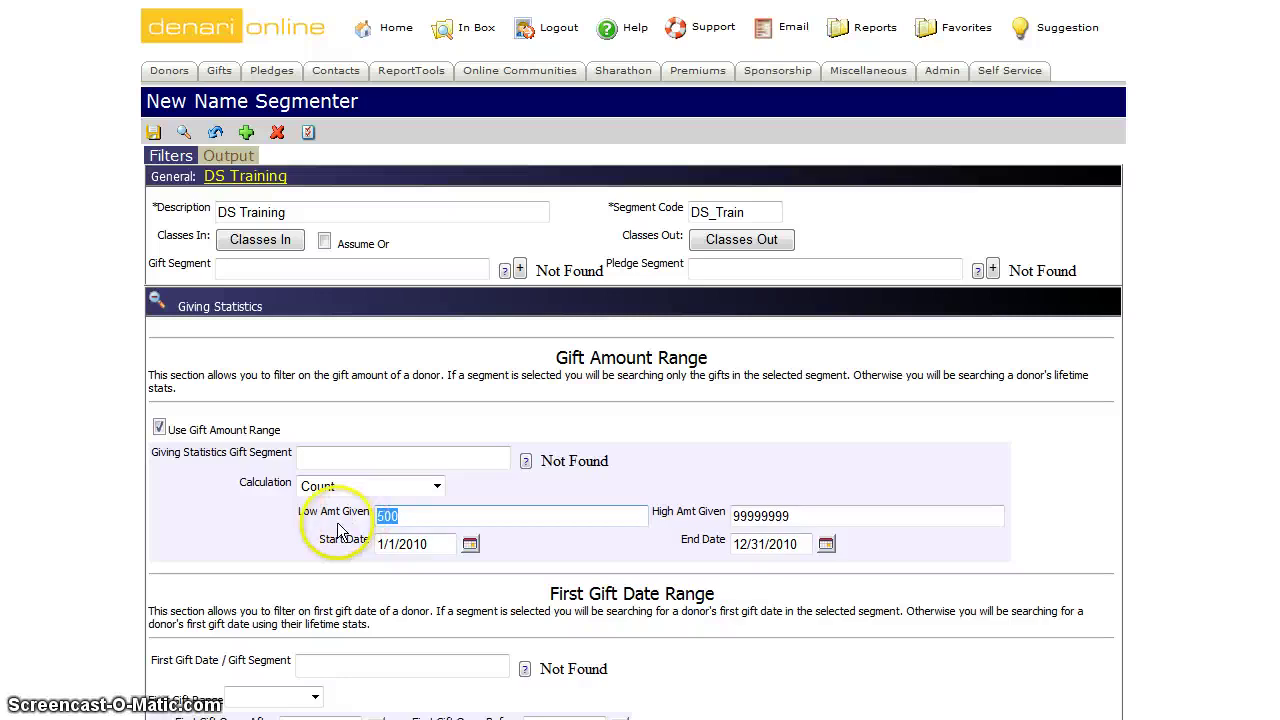
text(1)
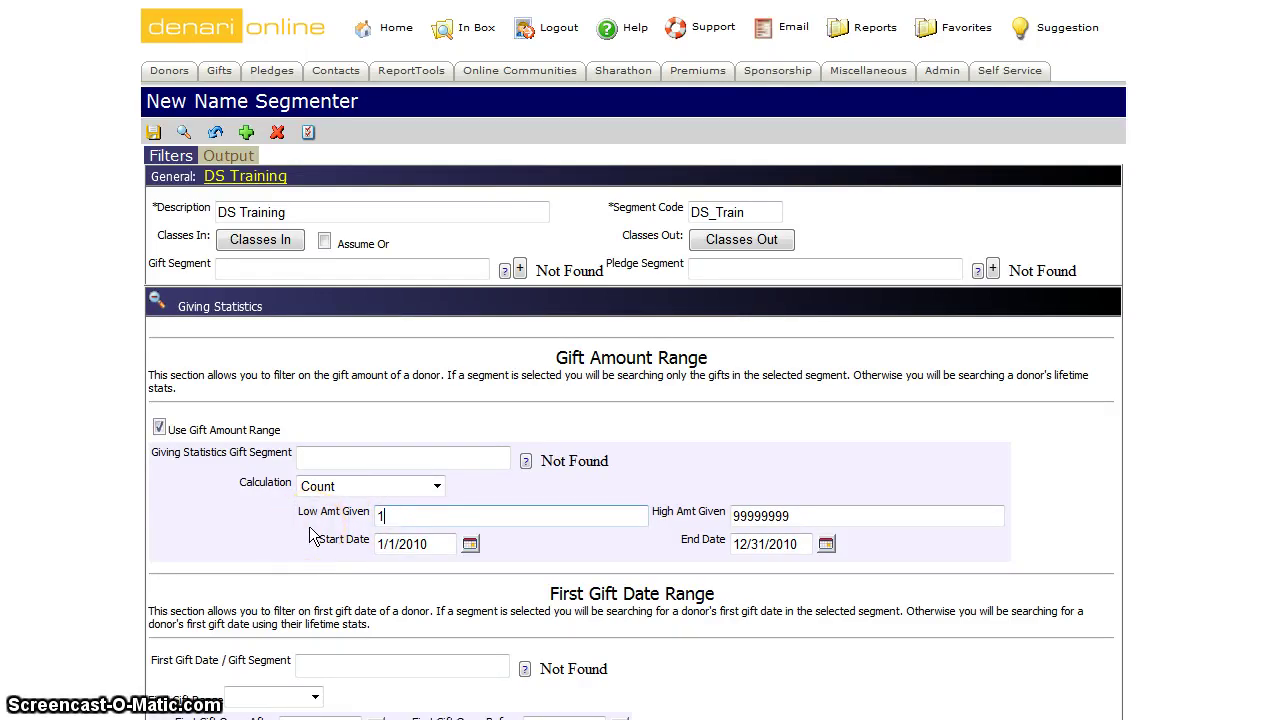
text(0)
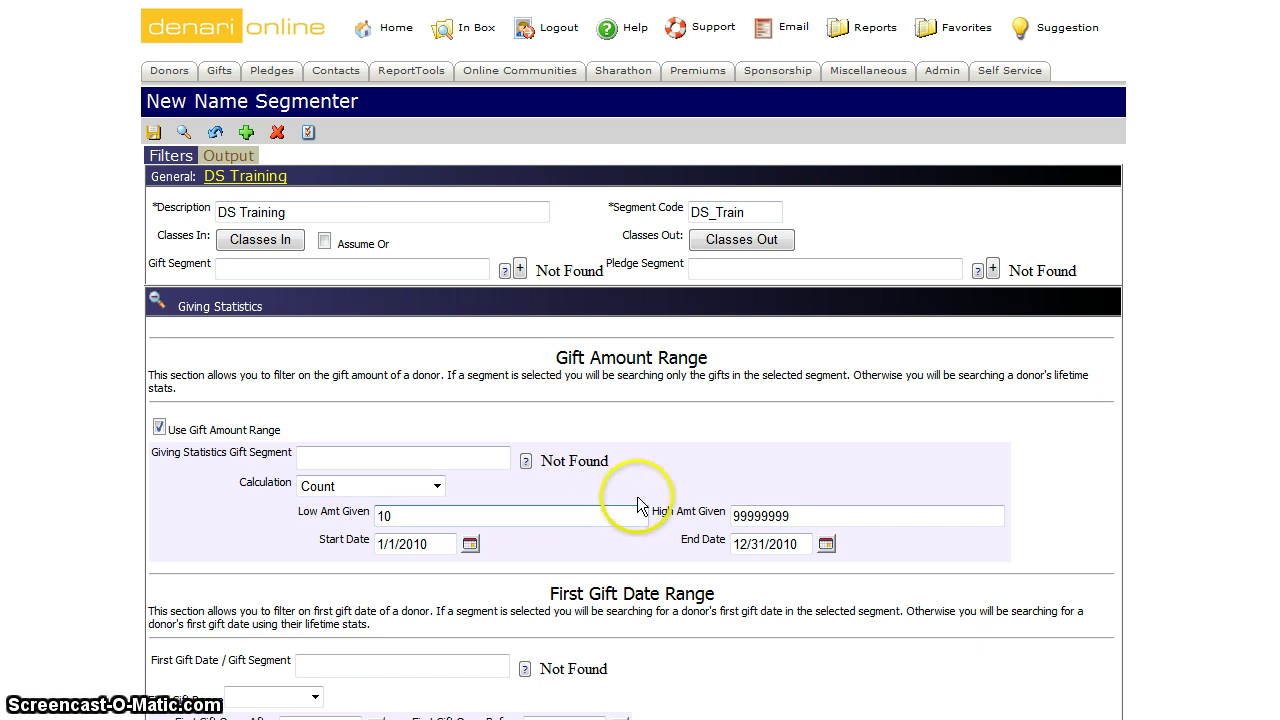
Step: Turn off the gift amount range filter and set the First Gift Range to Last Year
click(158, 427)
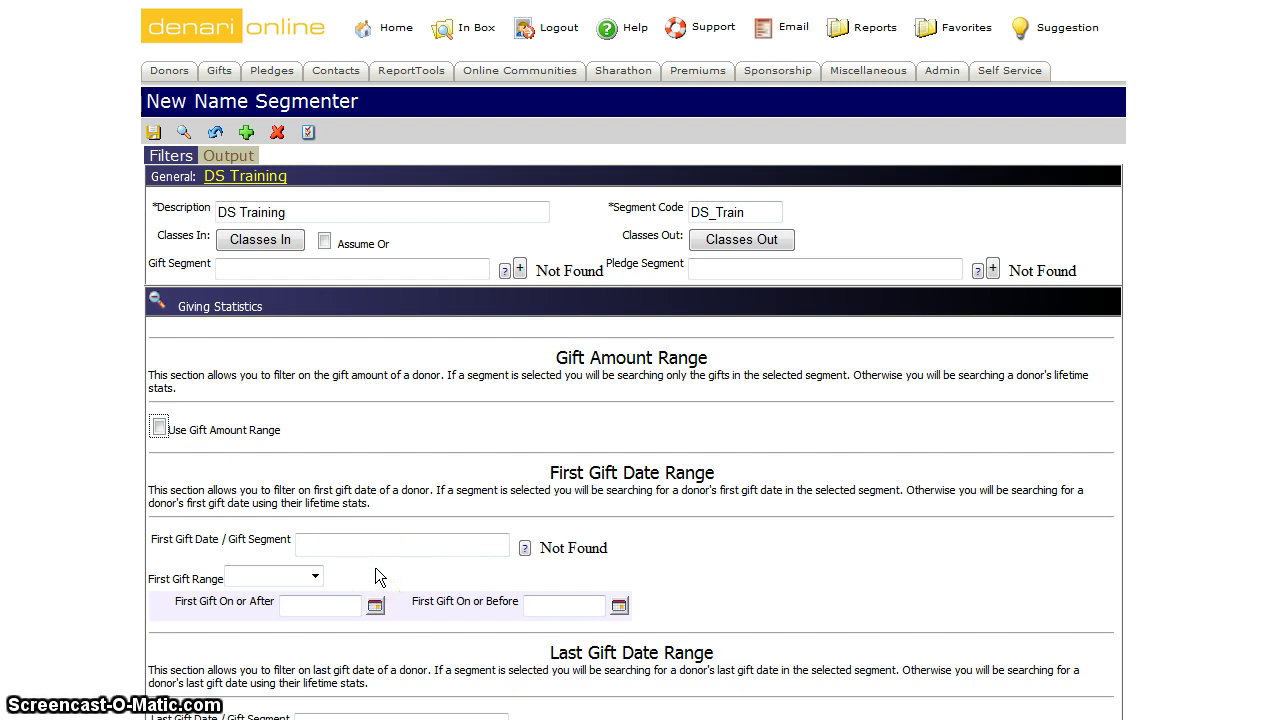
click(315, 578)
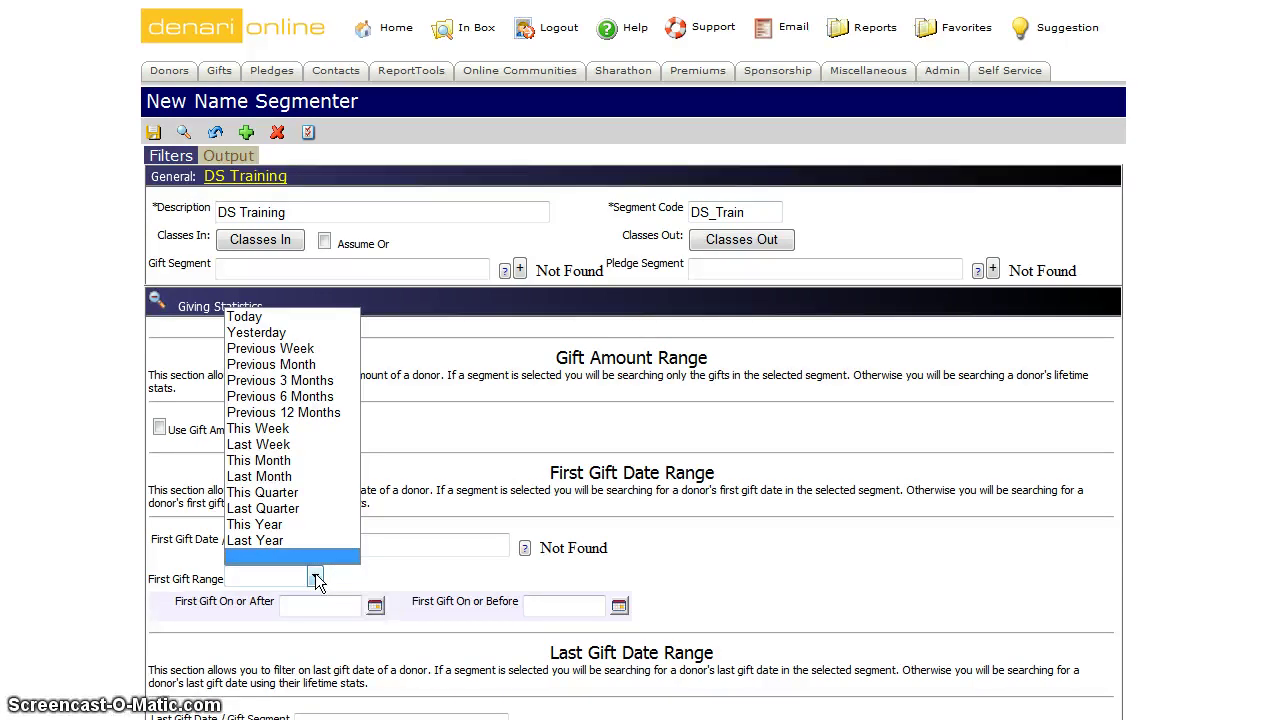
click(327, 541)
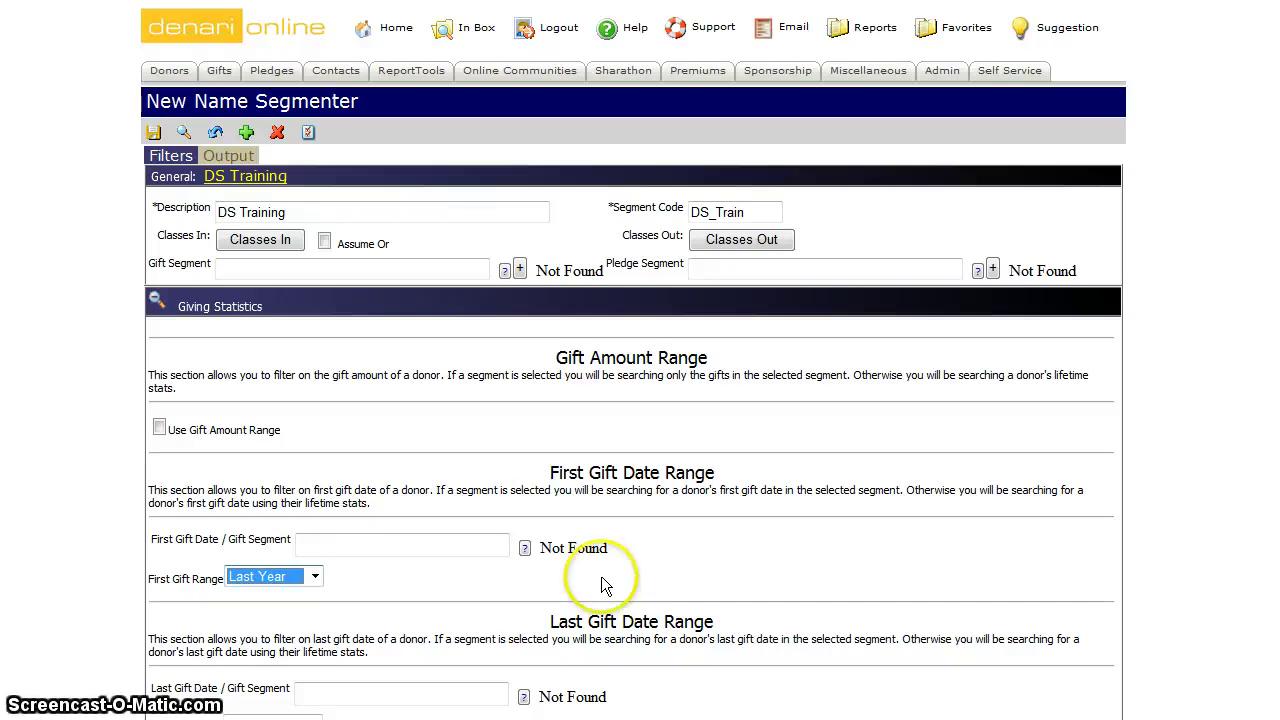
Step: Reset the First Gift Range to blank and activate the First Gift On or After date field
click(316, 578)
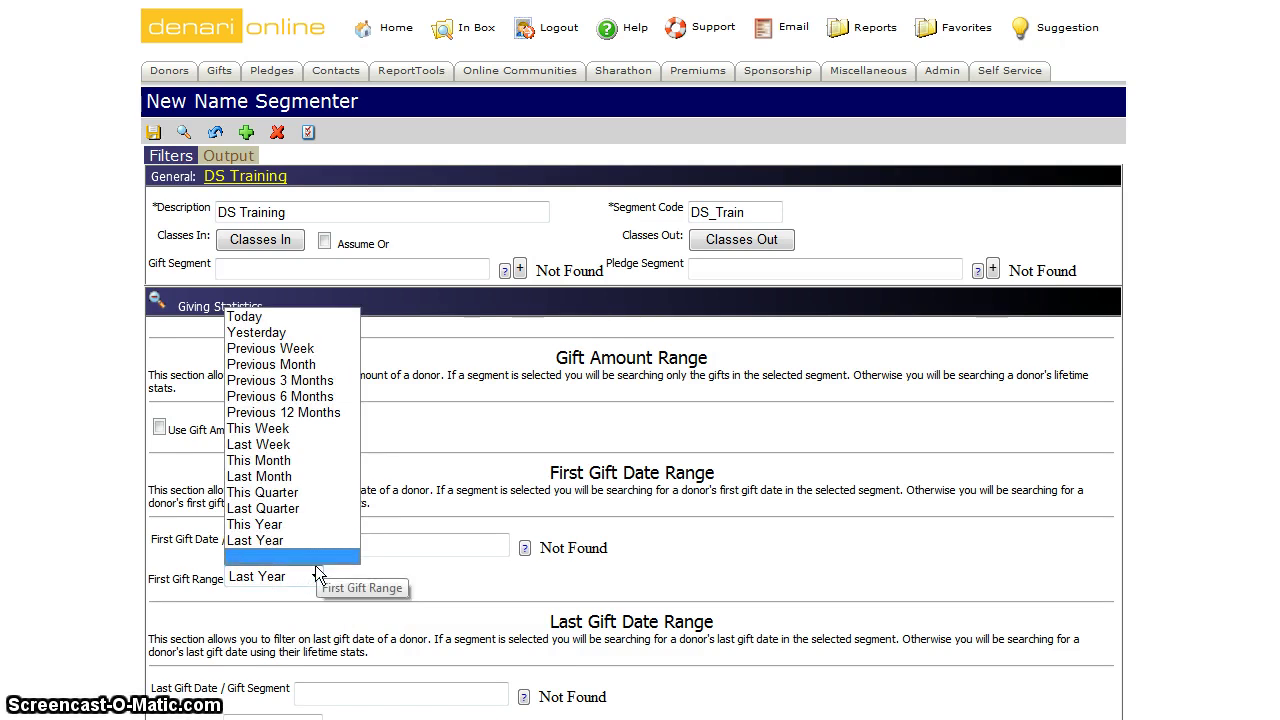
click(316, 558)
click(312, 599)
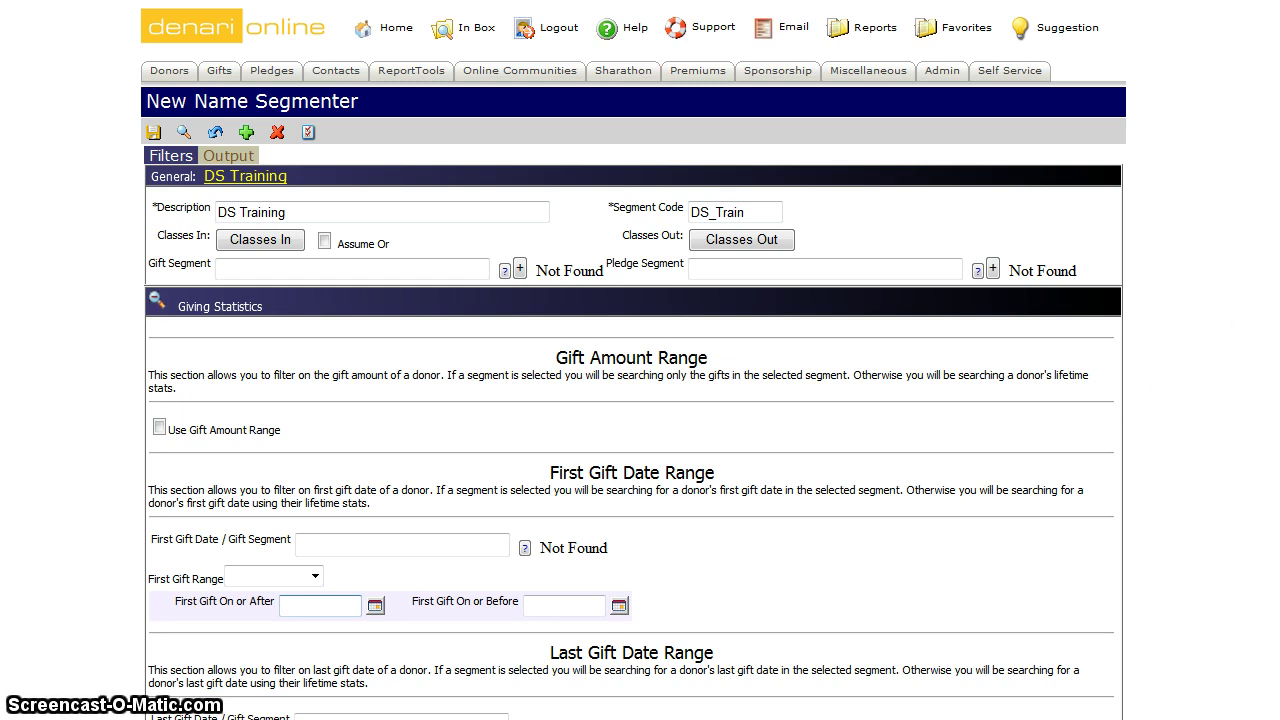
scroll(766, 458, down, 5)
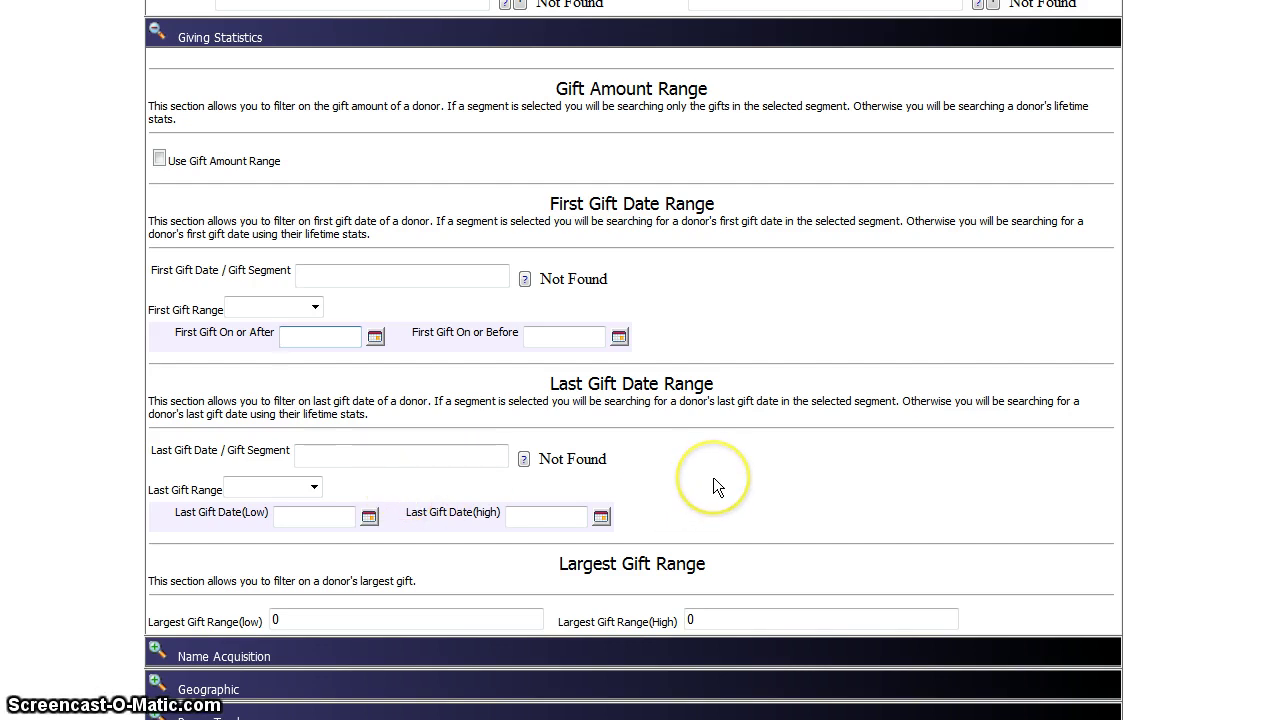
Step: Set the low value of the Largest Gift Range to 500 and activate its high value field
click(493, 615)
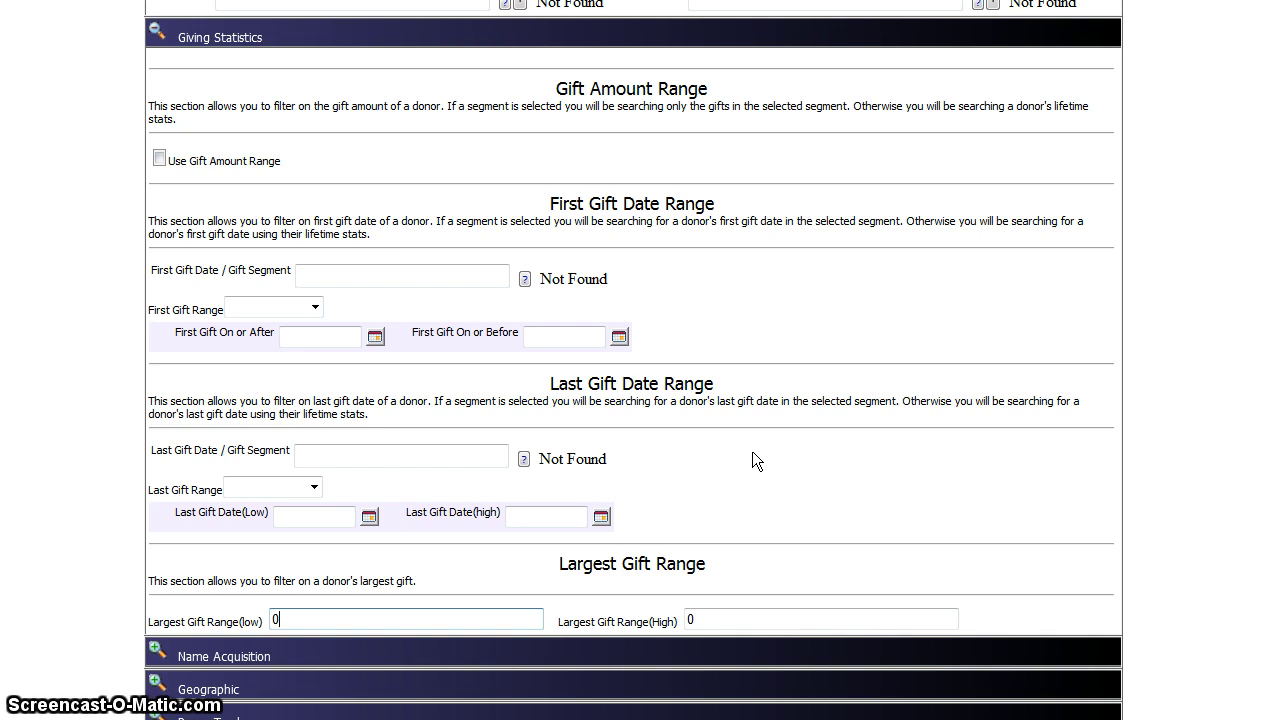
key(BackSpace)
text(500)
click(747, 566)
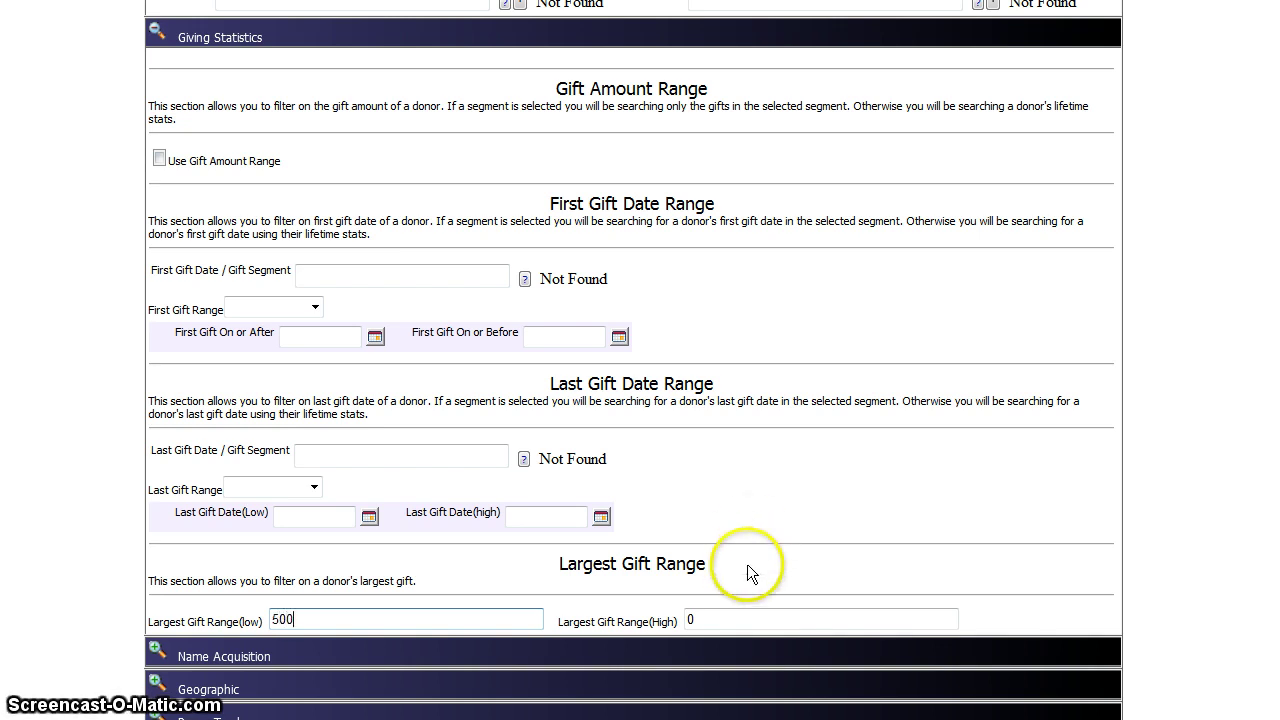
click(722, 614)
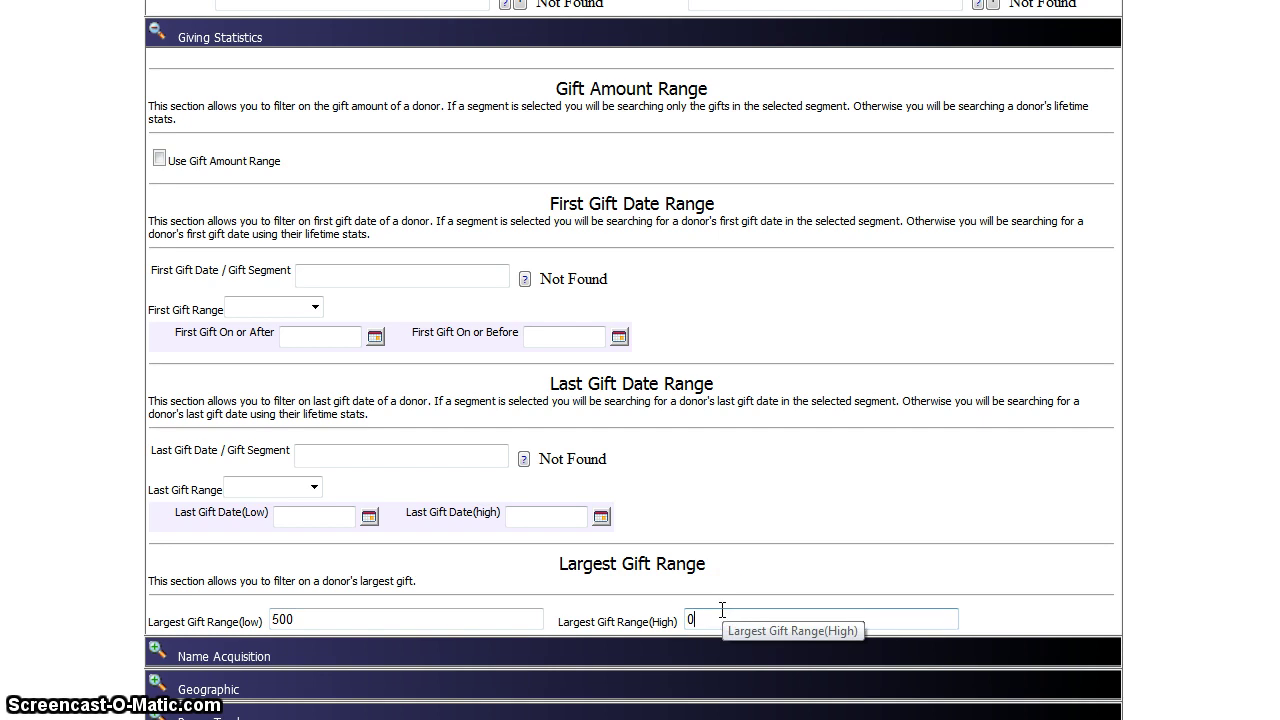
Step: Clear the low value of the Largest Gift Range and turn on the gift amount range filter
click(352, 616)
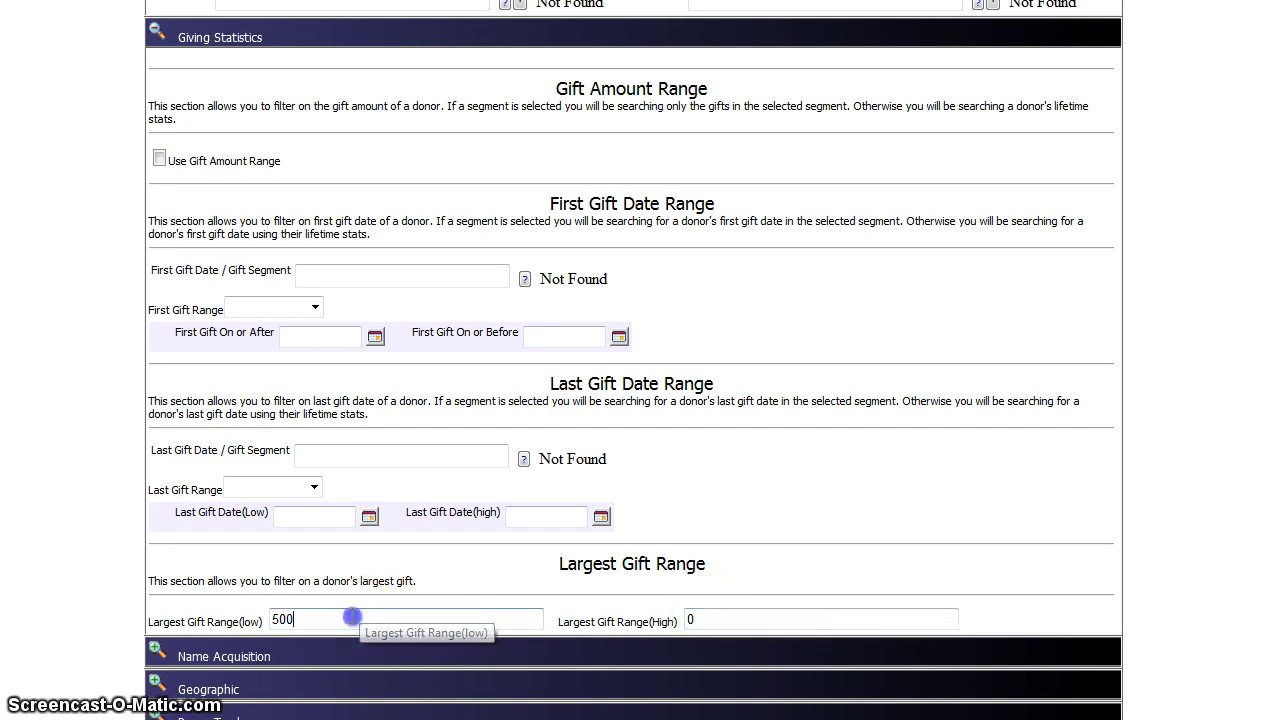
drag(352, 616, 261, 619)
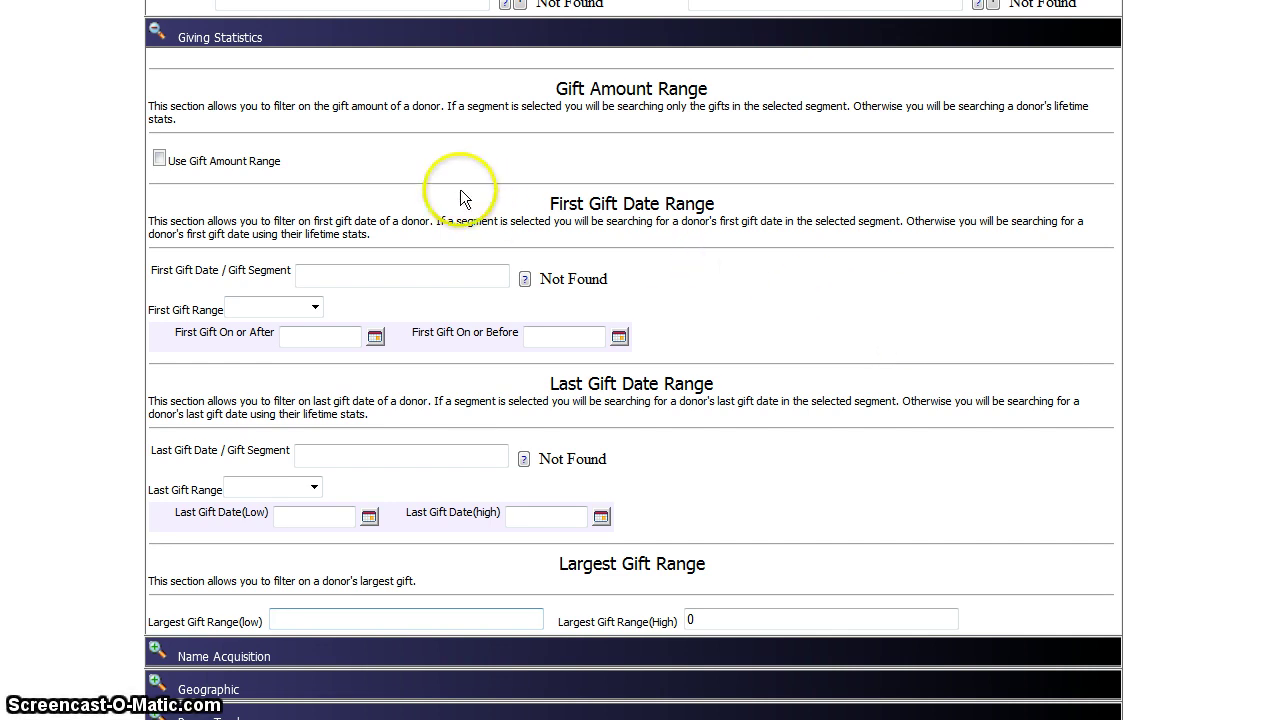
click(160, 160)
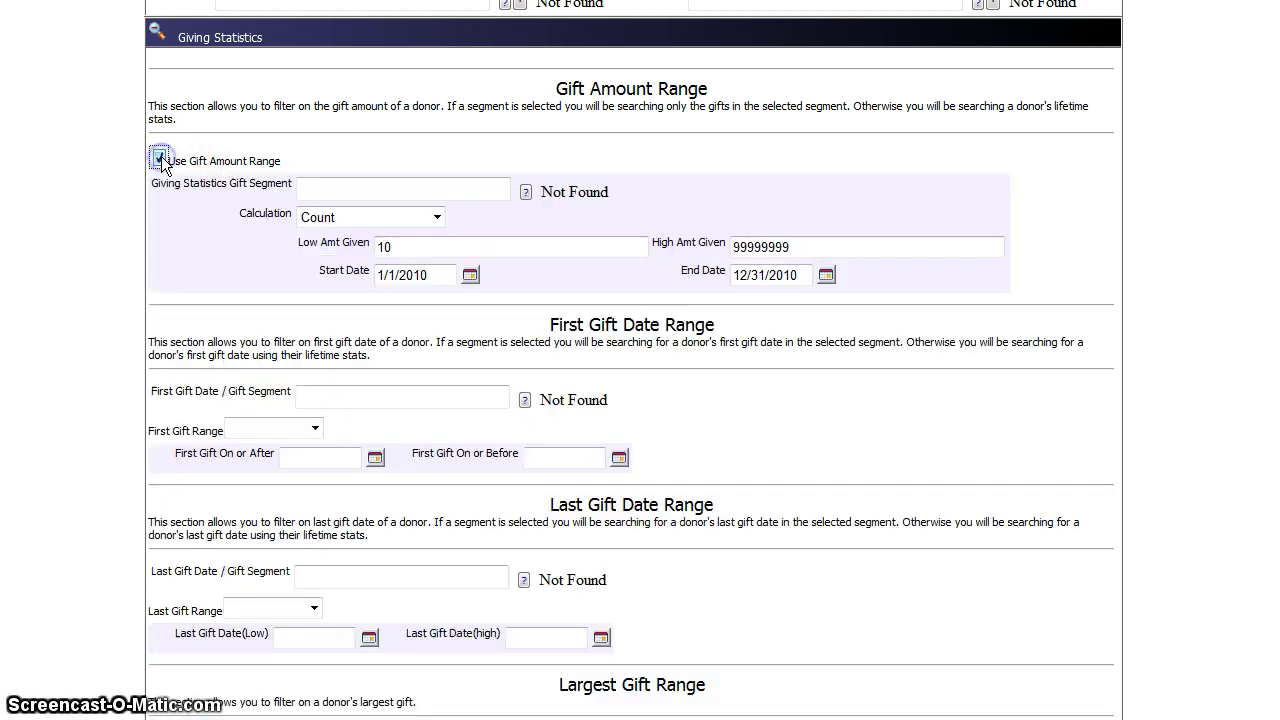